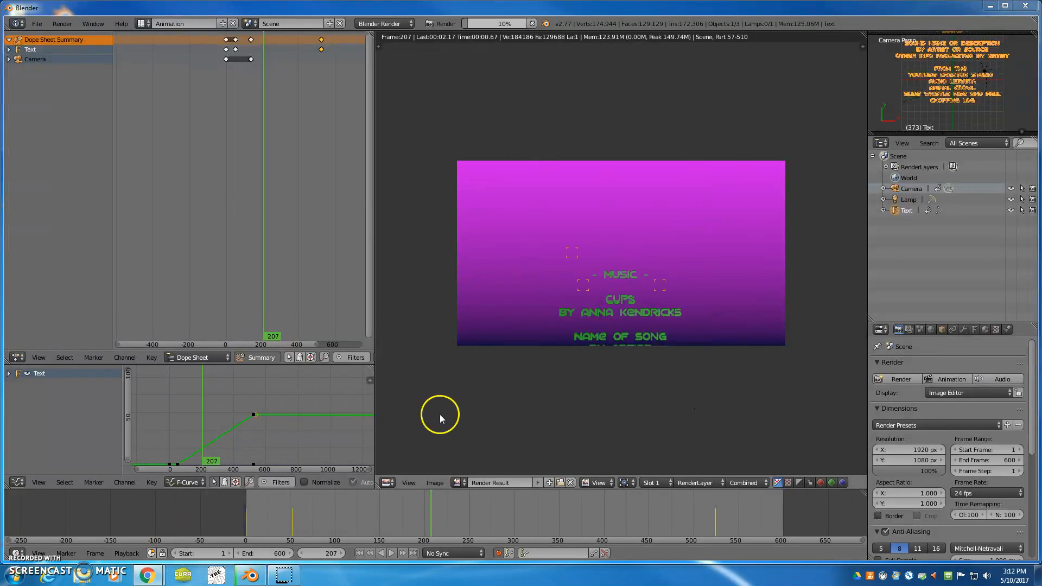
# Open a second Blender window with a new scene and delete the default camera and cube
pyautogui.rightClick(250, 577)
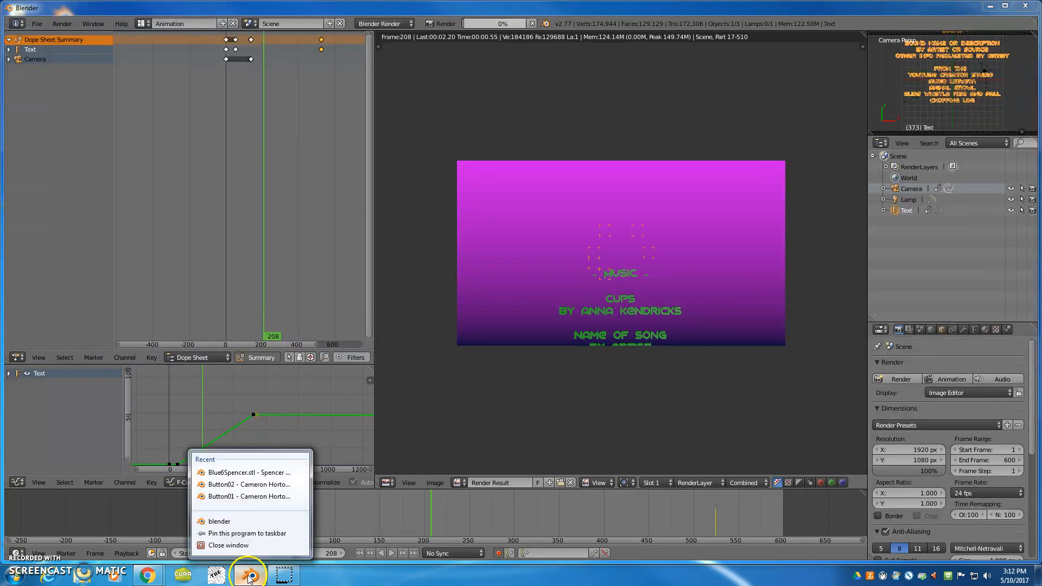
pyautogui.click(222, 522)
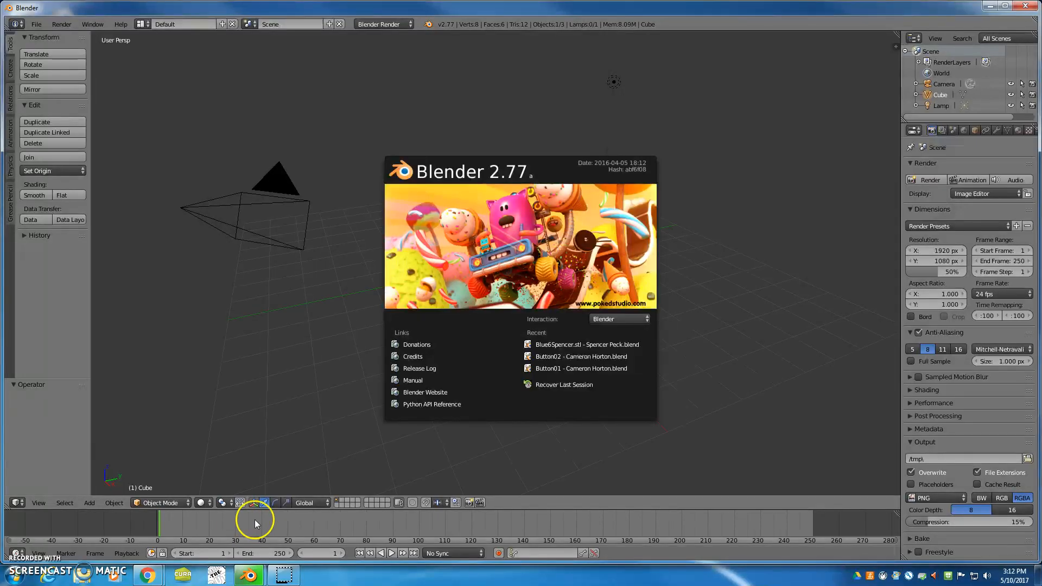
pyautogui.rightClick(281, 190)
pyautogui.press('x')
pyautogui.click(266, 192)
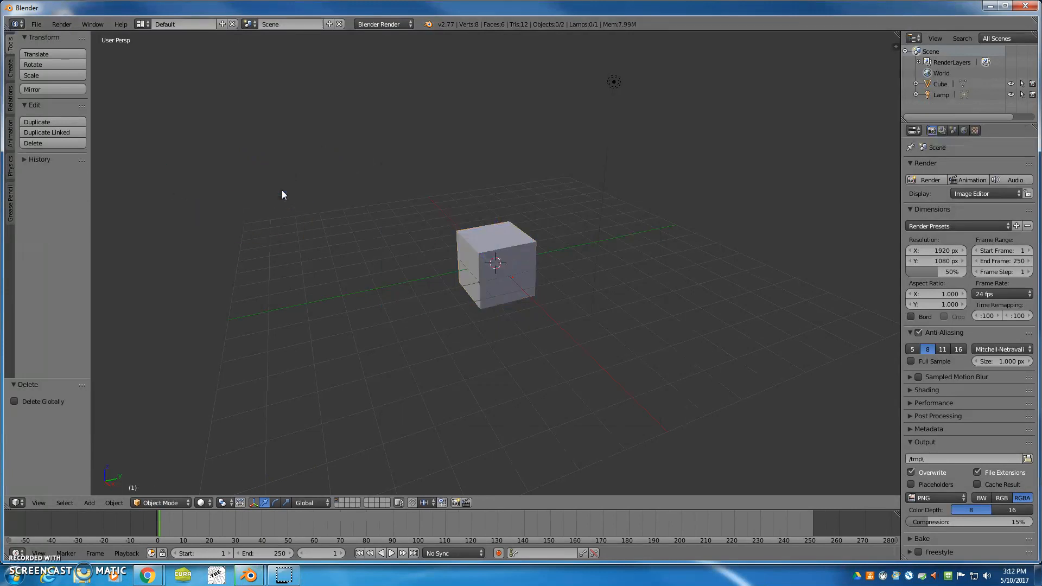
pyautogui.rightClick(470, 250)
pyautogui.press('x')
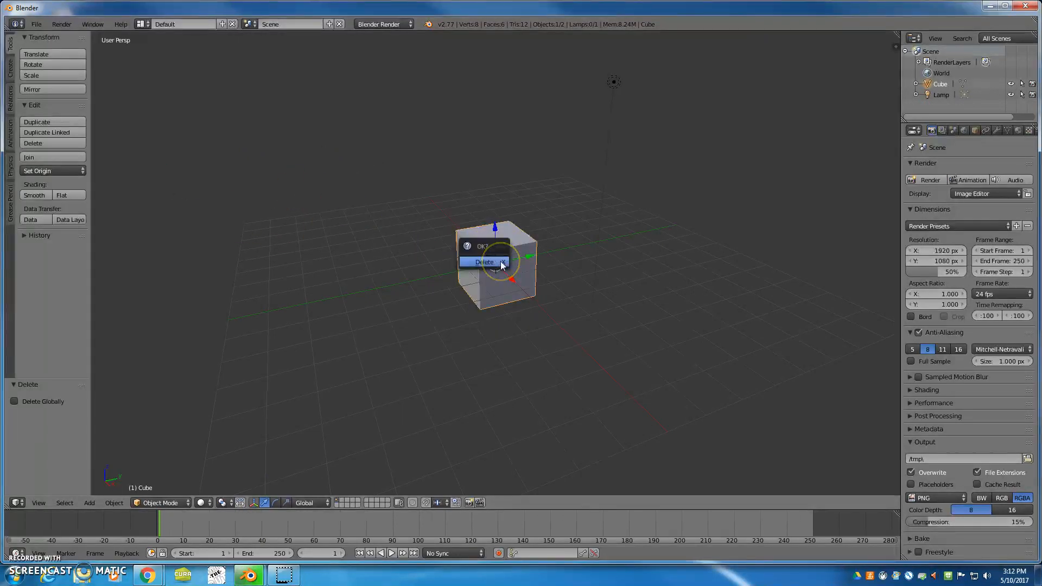
pyautogui.click(502, 264)
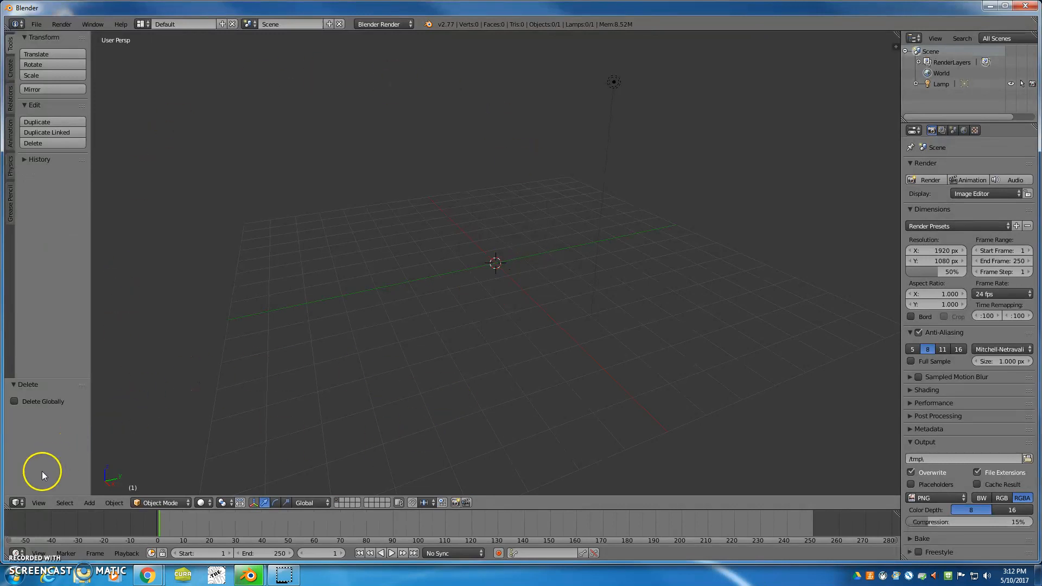
# Change the 3D view to the Video Sequence Editor, showing both sequencer and image preview, and enlarge the preview area
pyautogui.click(17, 503)
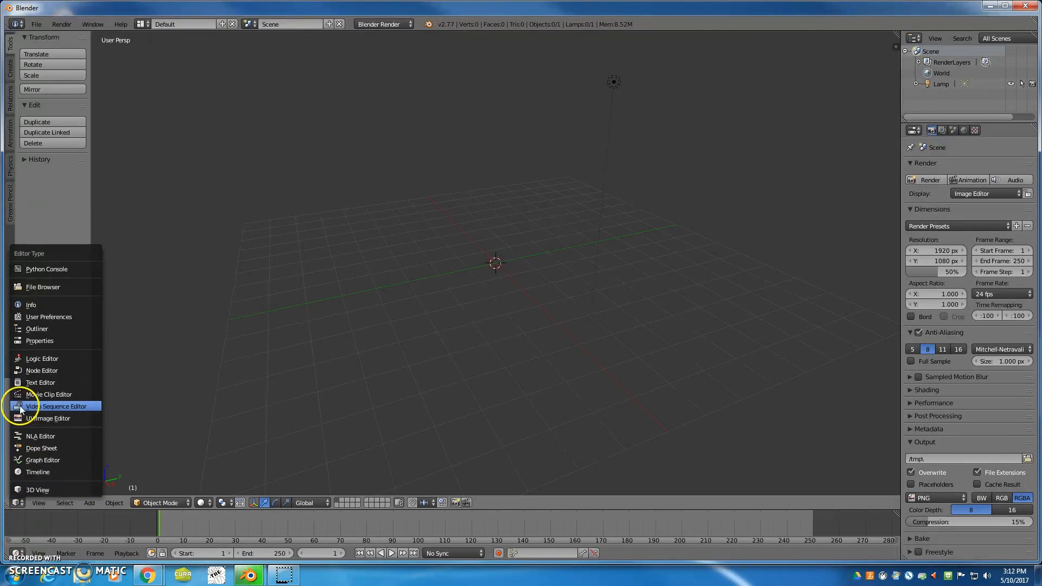
pyautogui.click(64, 407)
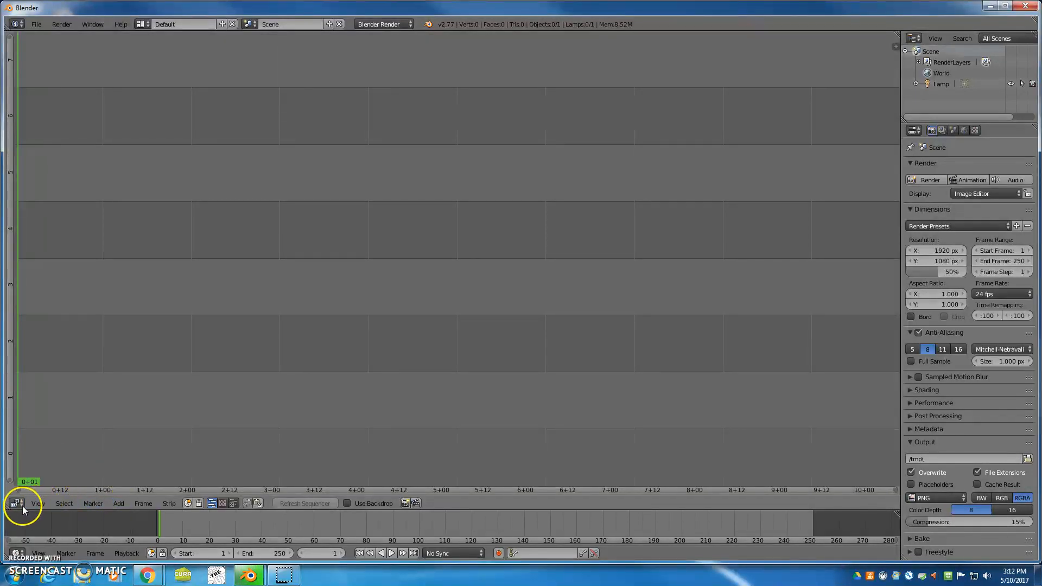
pyautogui.click(212, 504)
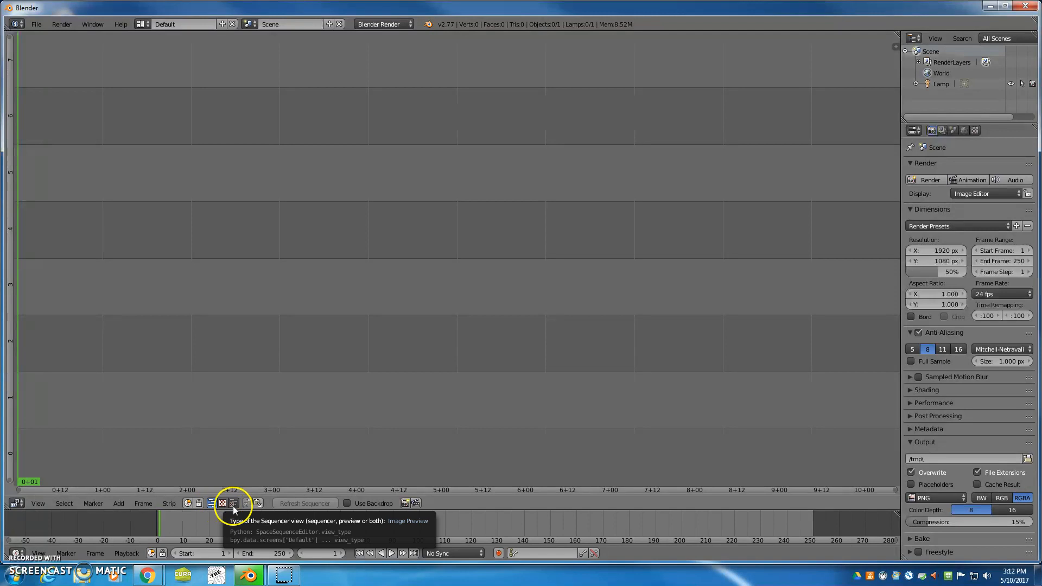
pyautogui.click(233, 503)
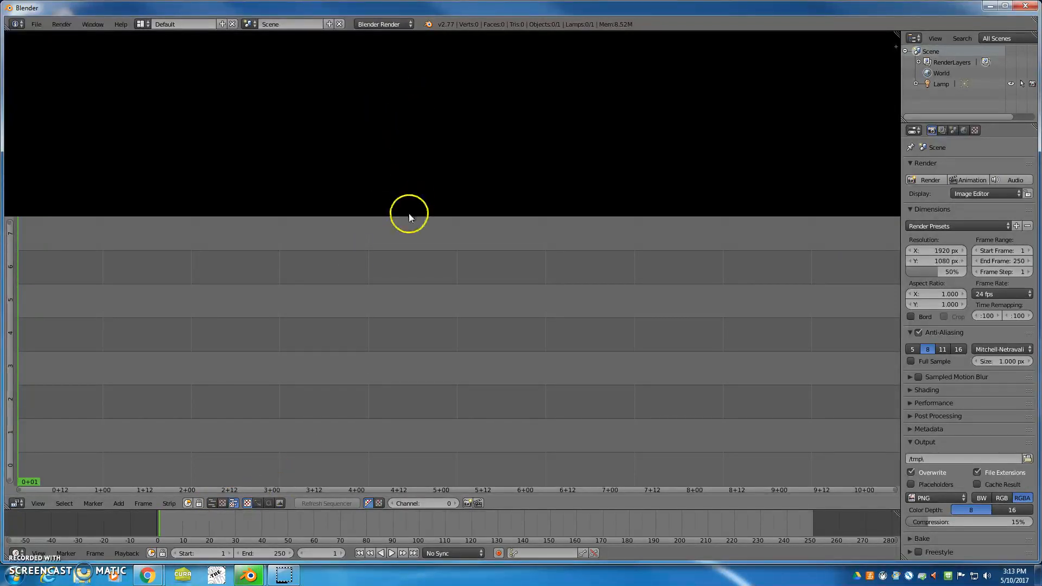
pyautogui.moveTo(409, 216); pyautogui.dragTo(410, 274)
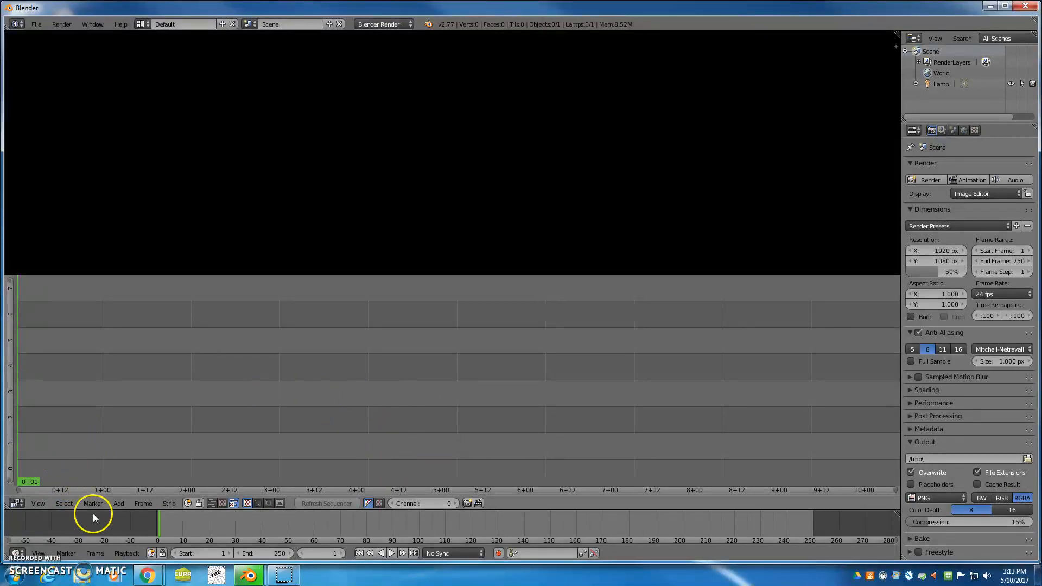
# Start adding an image strip and browse to the frames folder inside animation files on the Staff (Y:) drive
pyautogui.click(119, 504)
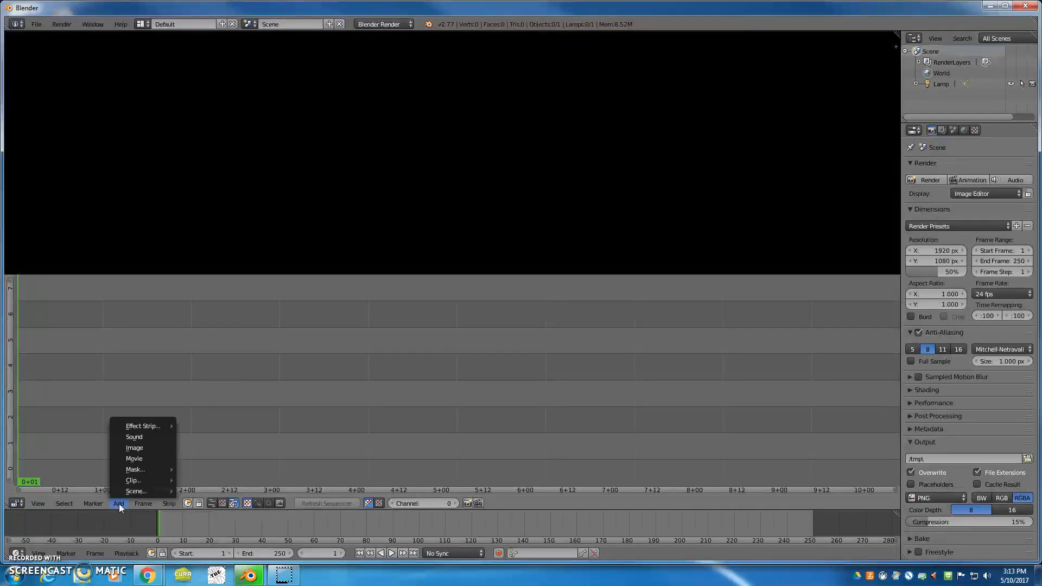
pyautogui.click(148, 447)
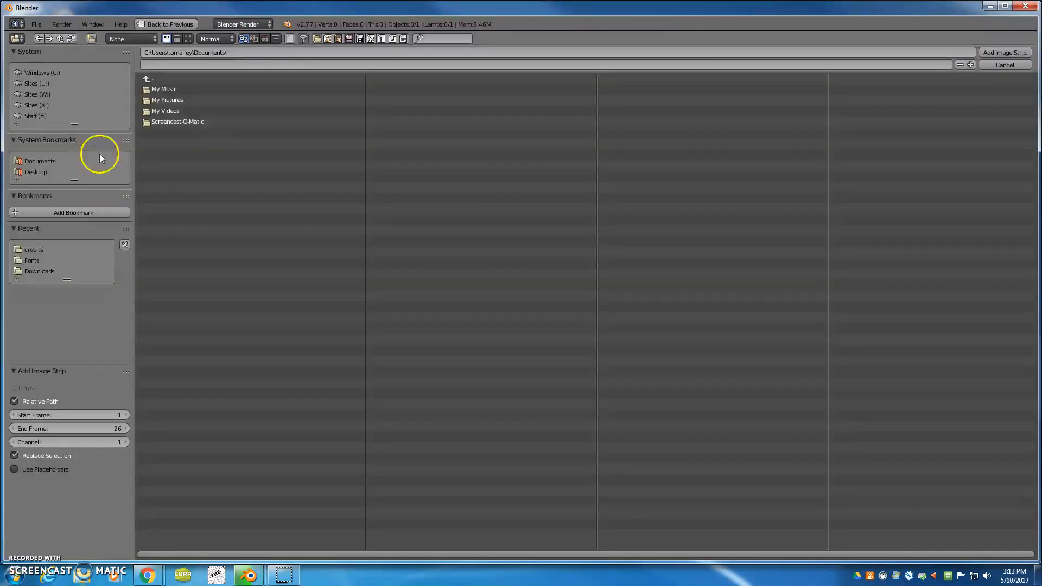
pyautogui.click(31, 116)
pyautogui.click(156, 99)
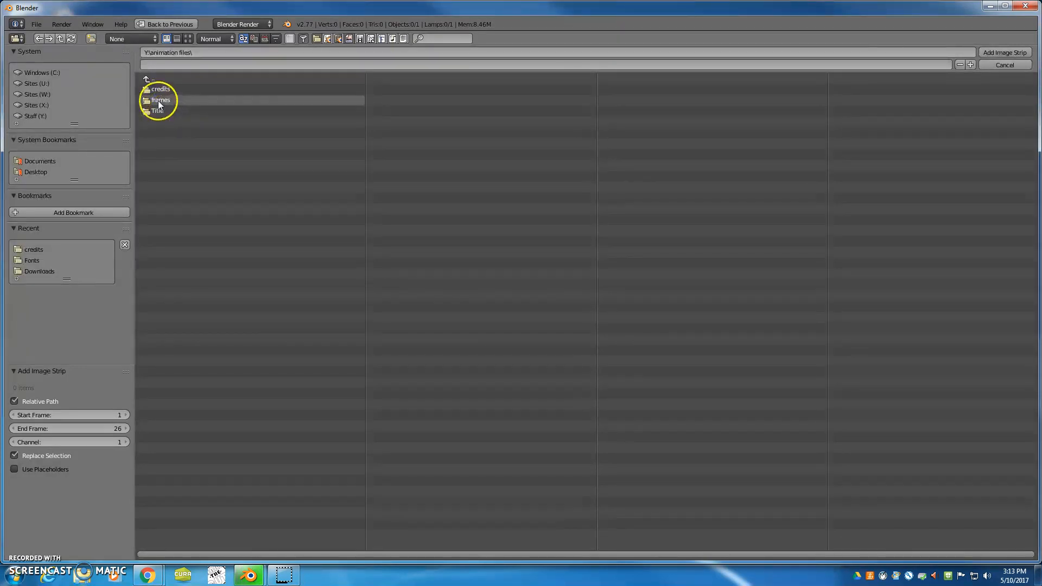
pyautogui.click(159, 101)
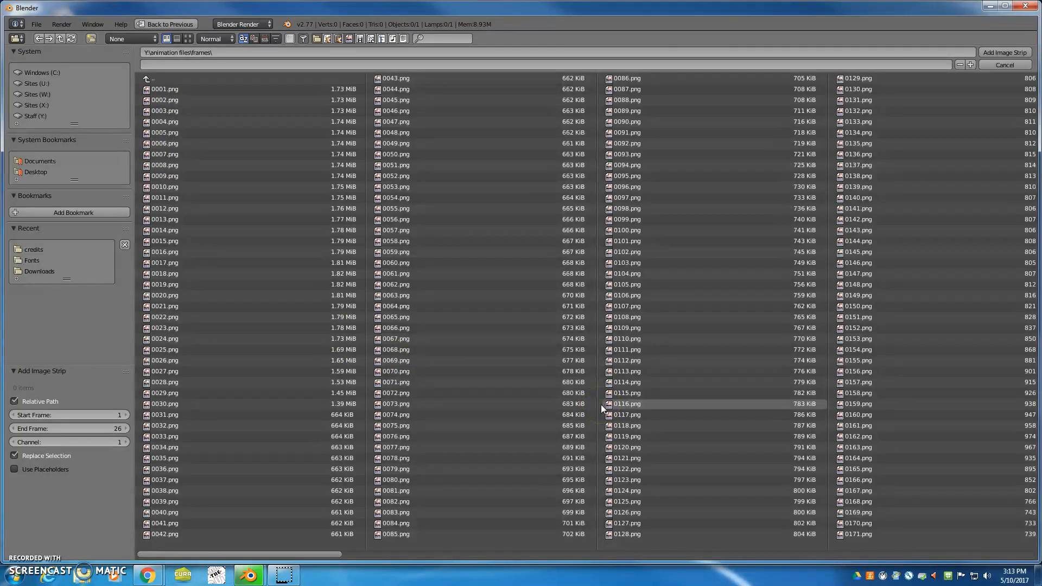
# Select all the PNG images in the frames folder and add them as one image strip
pyautogui.press('a')
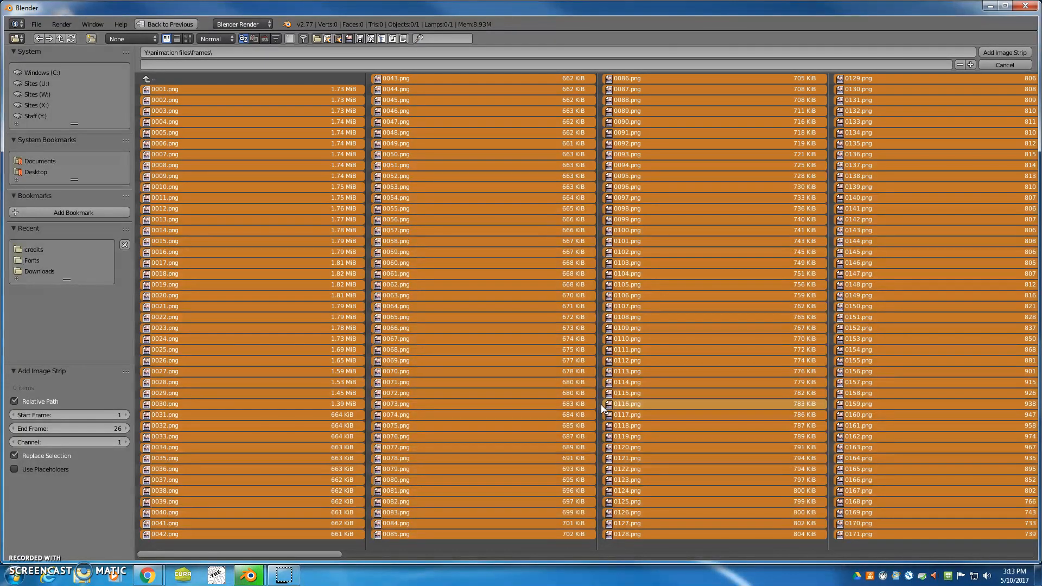
pyautogui.press('a')
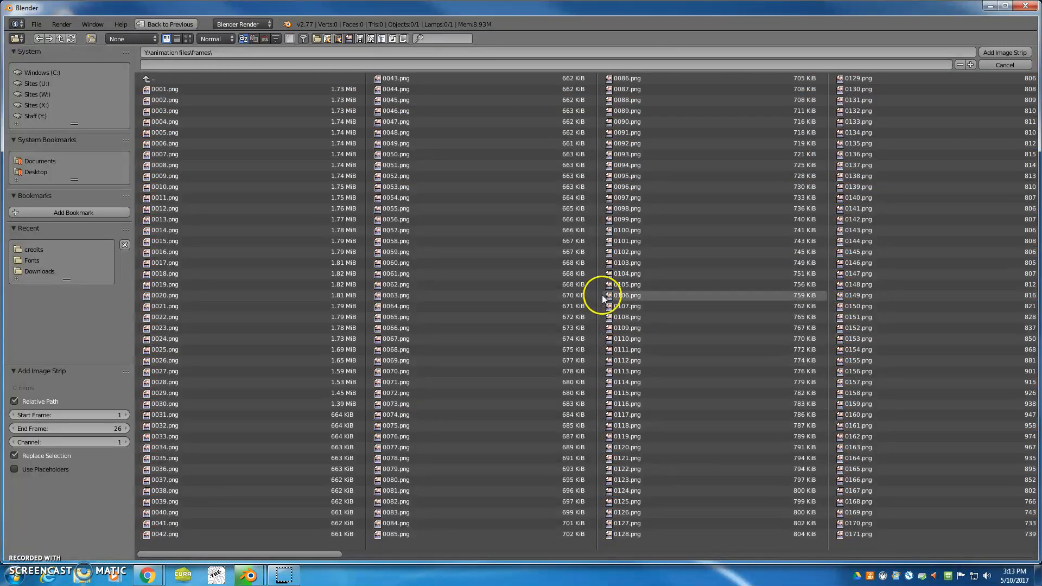
pyautogui.click(210, 95)
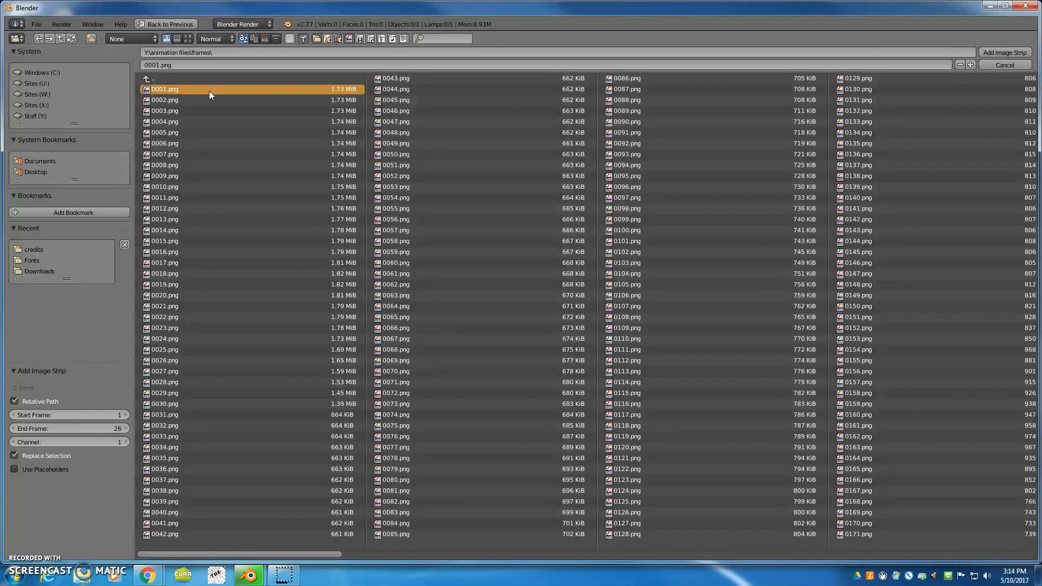
pyautogui.moveTo(202, 94); pyautogui.dragTo(943, 481)
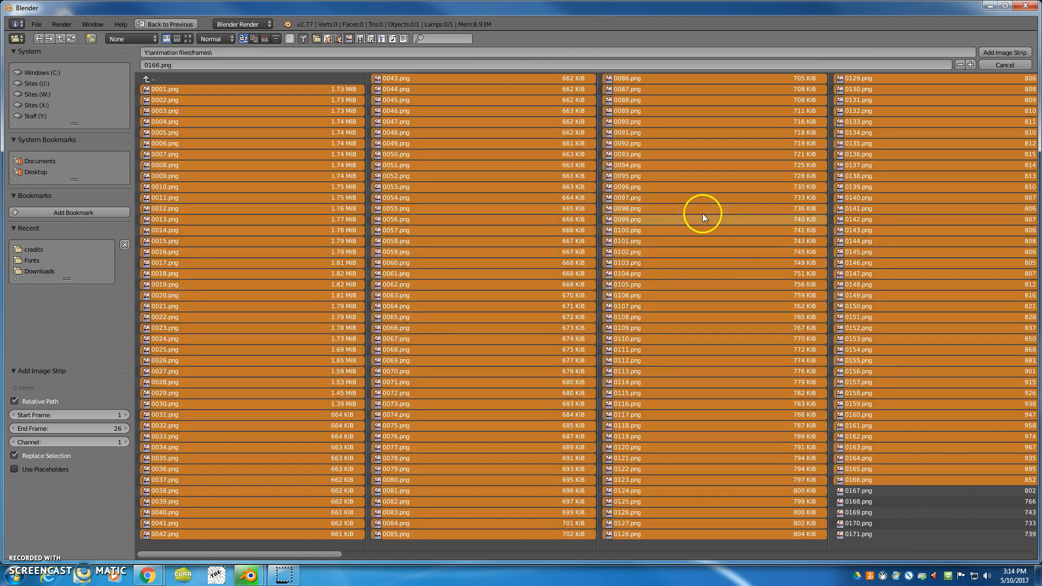
pyautogui.press('a')
pyautogui.press('a')
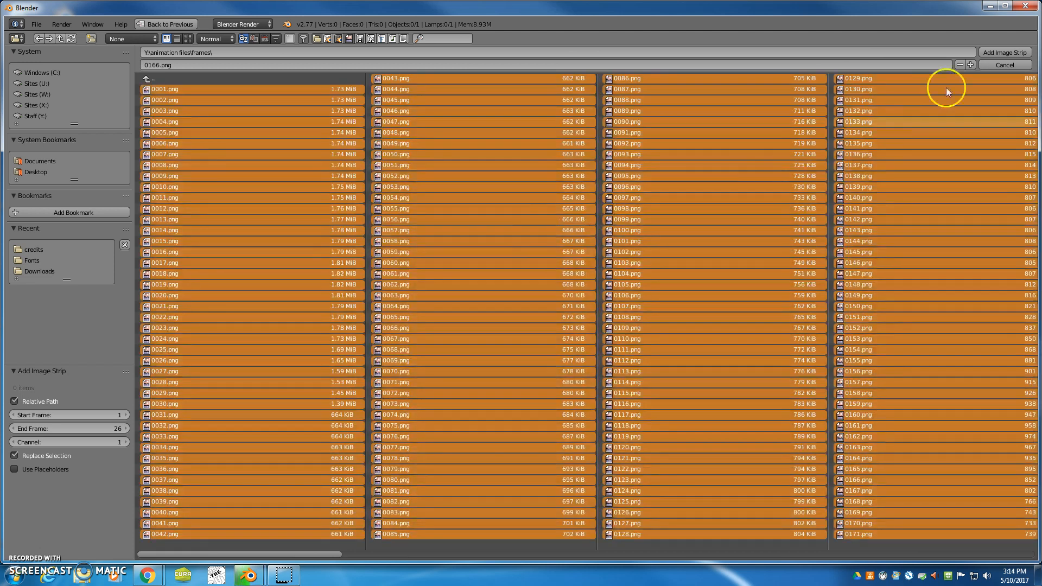
pyautogui.click(1003, 54)
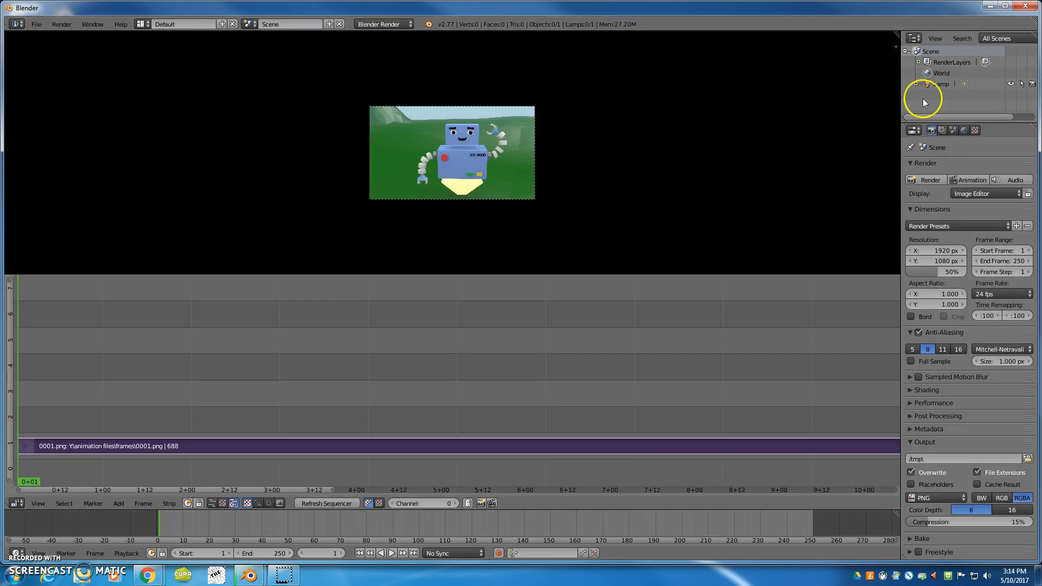
# Play the frames strip briefly to preview the animation, and stop playback
pyautogui.click(390, 552)
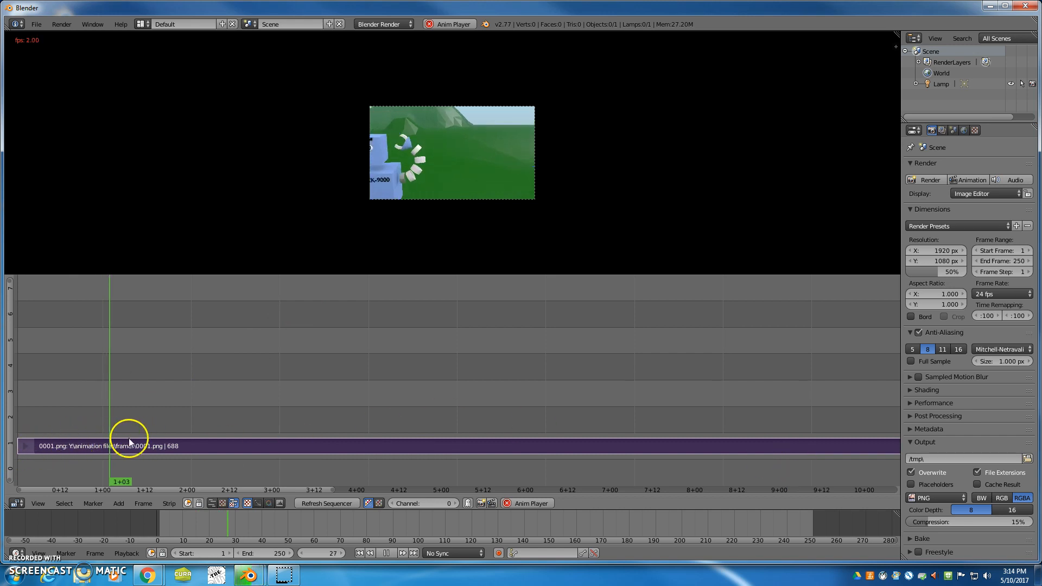
pyautogui.click(386, 552)
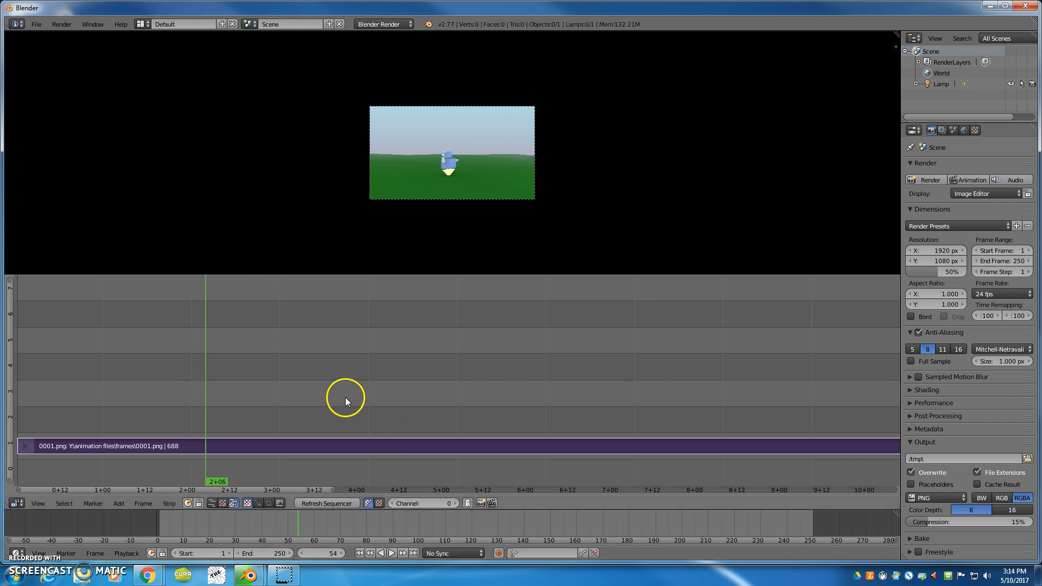
# Add all the PNG images from Y:\animation files\Title as a second image strip
pyautogui.click(118, 503)
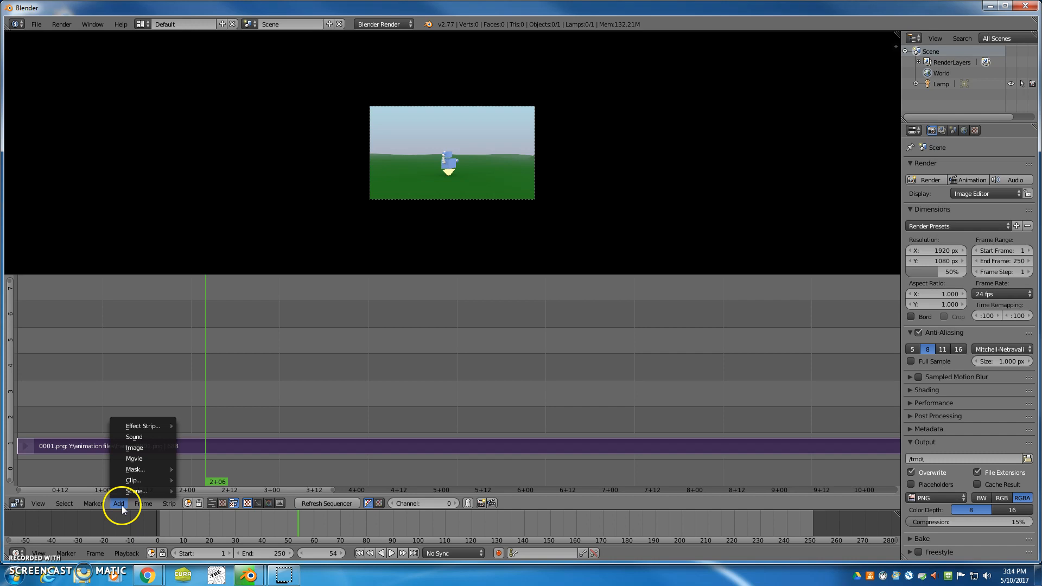
pyautogui.click(138, 448)
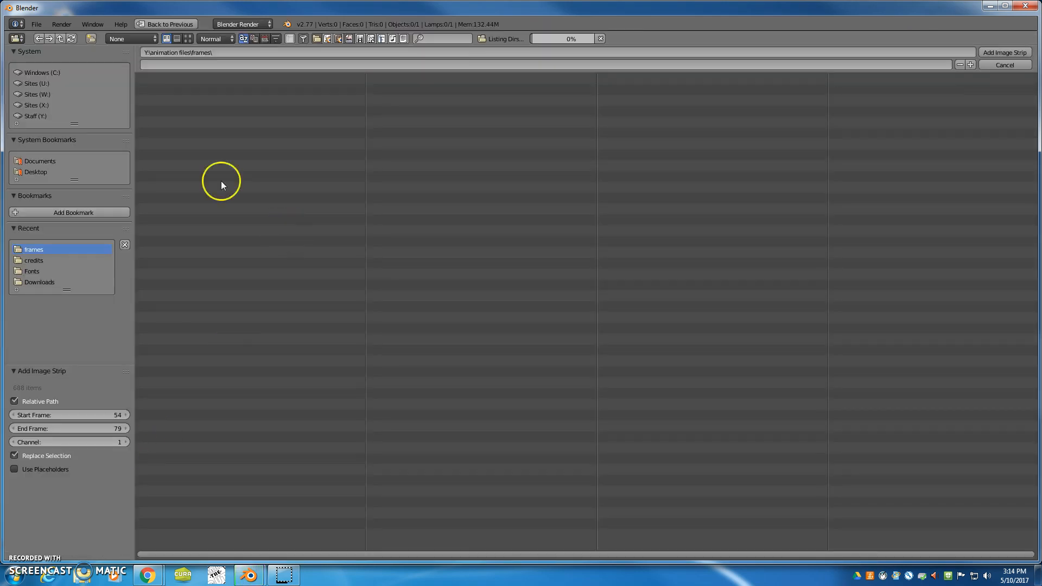
pyautogui.click(108, 116)
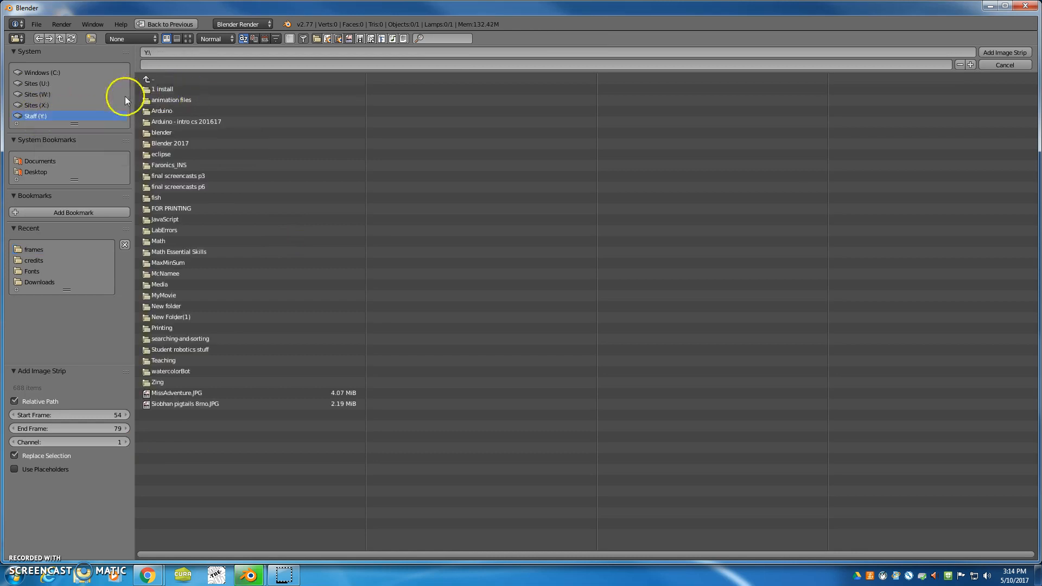
pyautogui.click(175, 100)
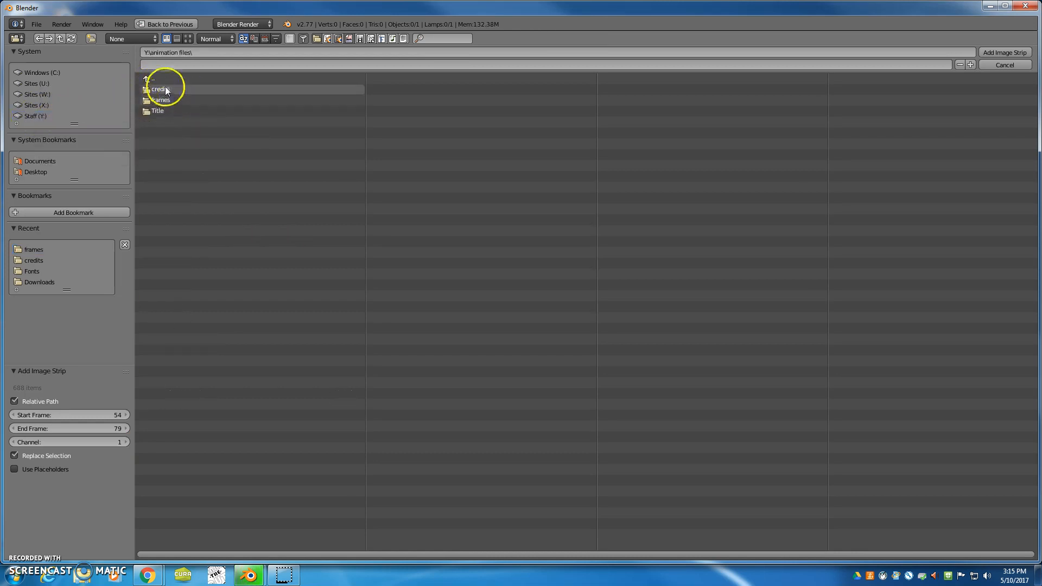
pyautogui.click(161, 111)
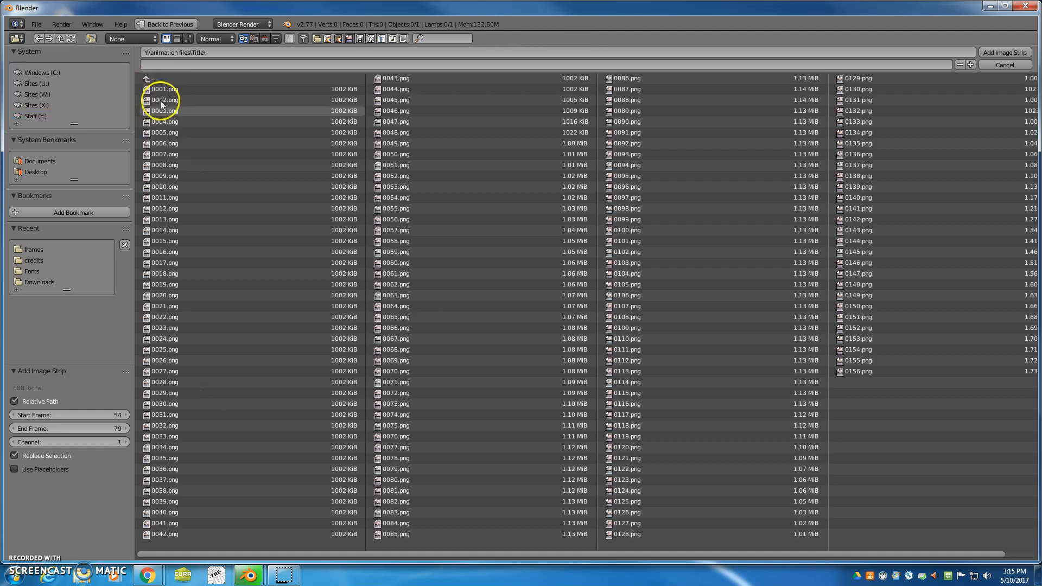
pyautogui.press('a')
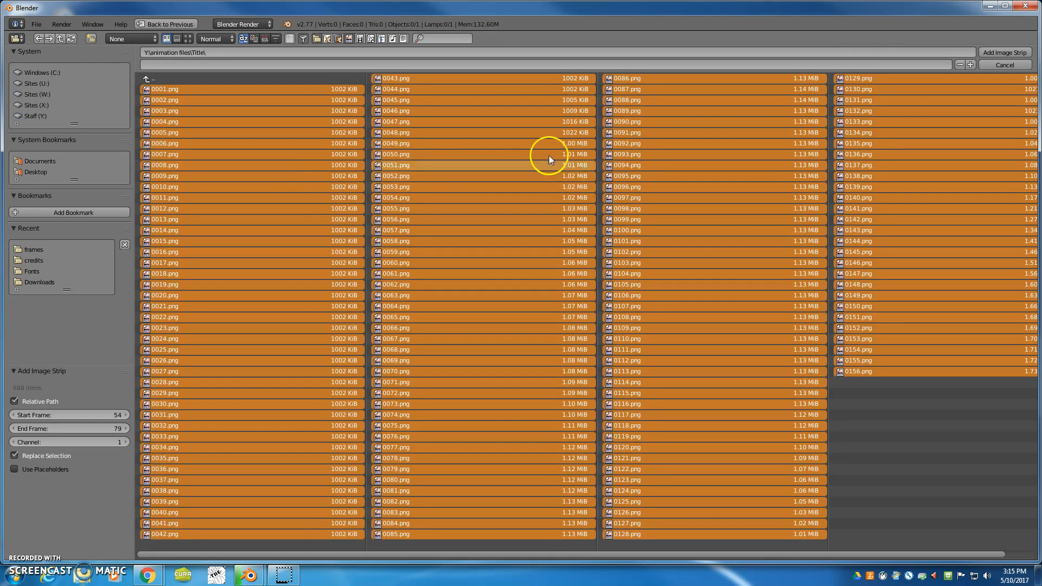
pyautogui.click(1005, 53)
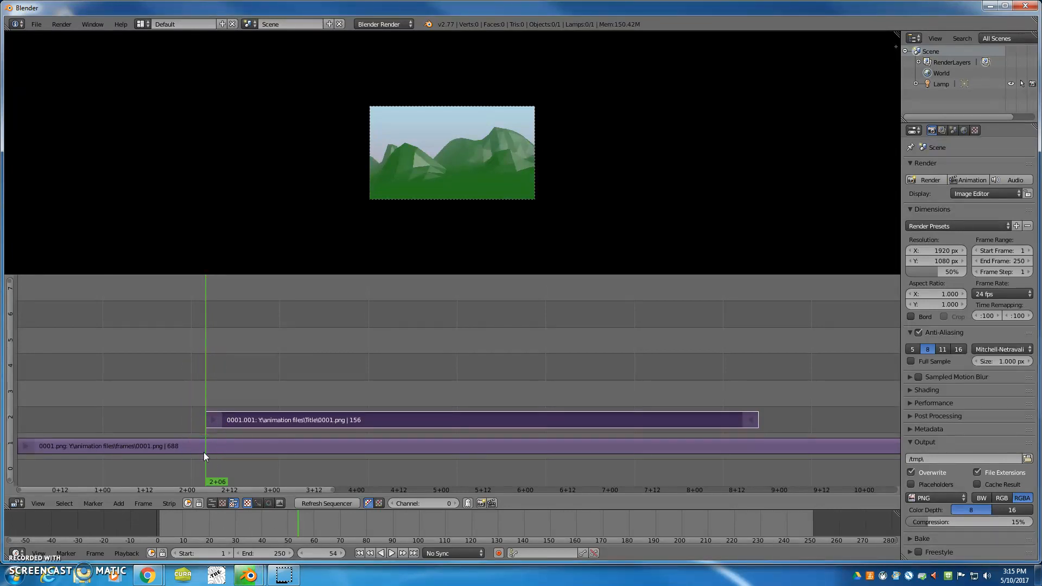
# Move the frames strip later on channel 1 so it starts after the title strip ends, at about 10 seconds
pyautogui.scroll(-4, 233, 447)
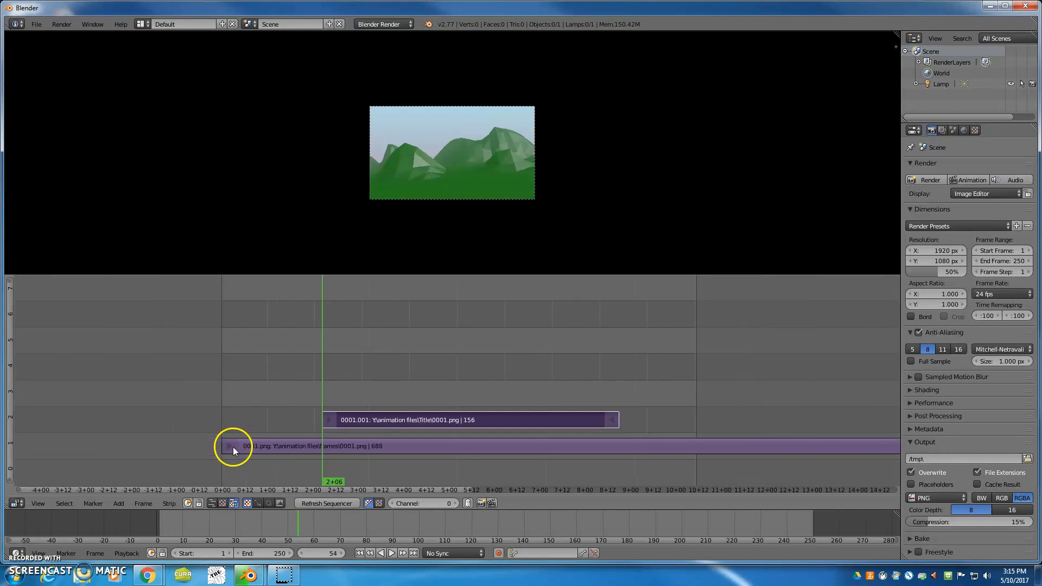
pyautogui.scroll(-3, 257, 434)
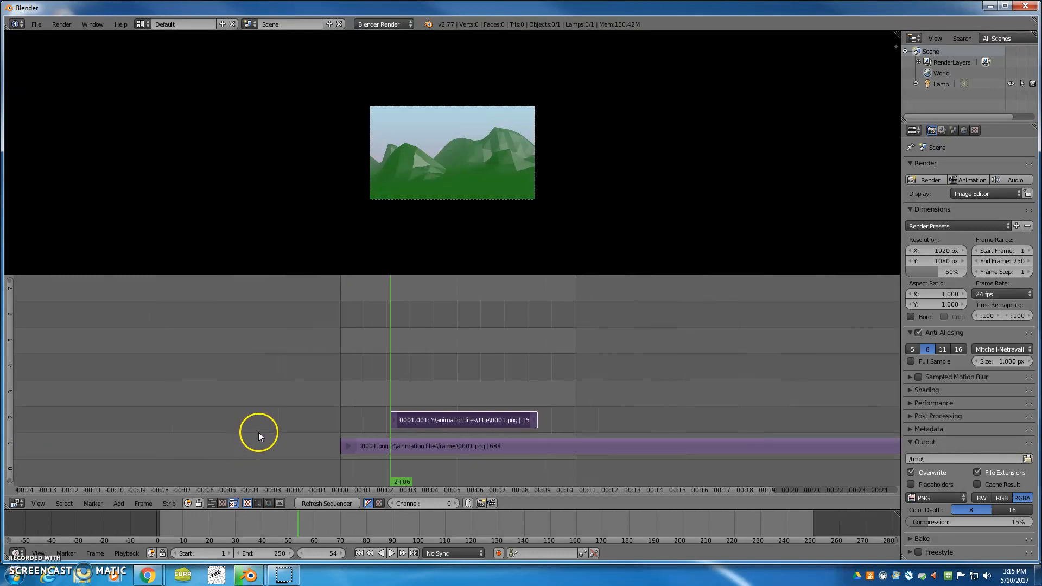
pyautogui.moveTo(503, 373); pyautogui.dragTo(470, 373, button='middle')
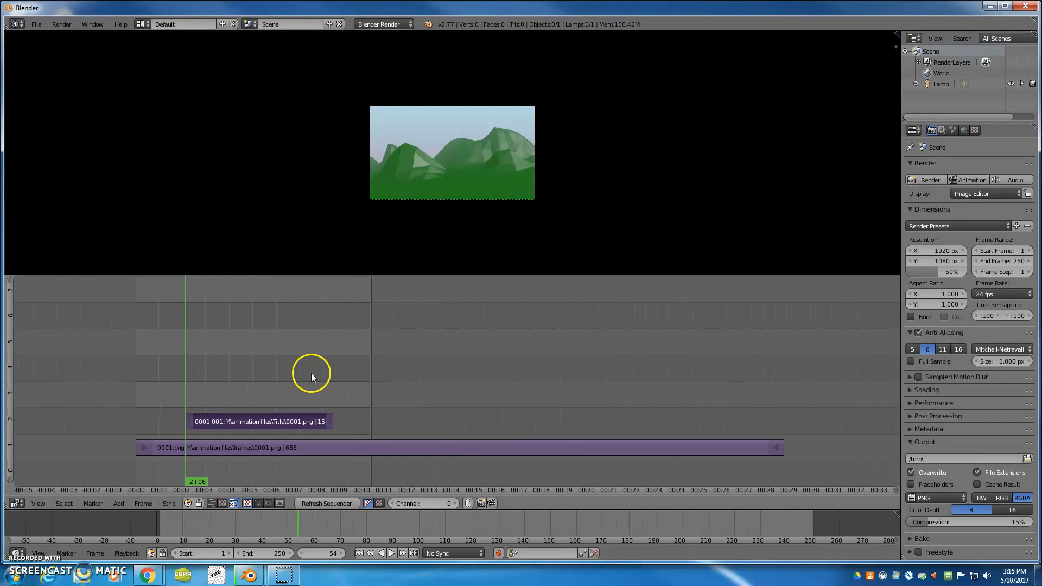
pyautogui.scroll(-3, 253, 445)
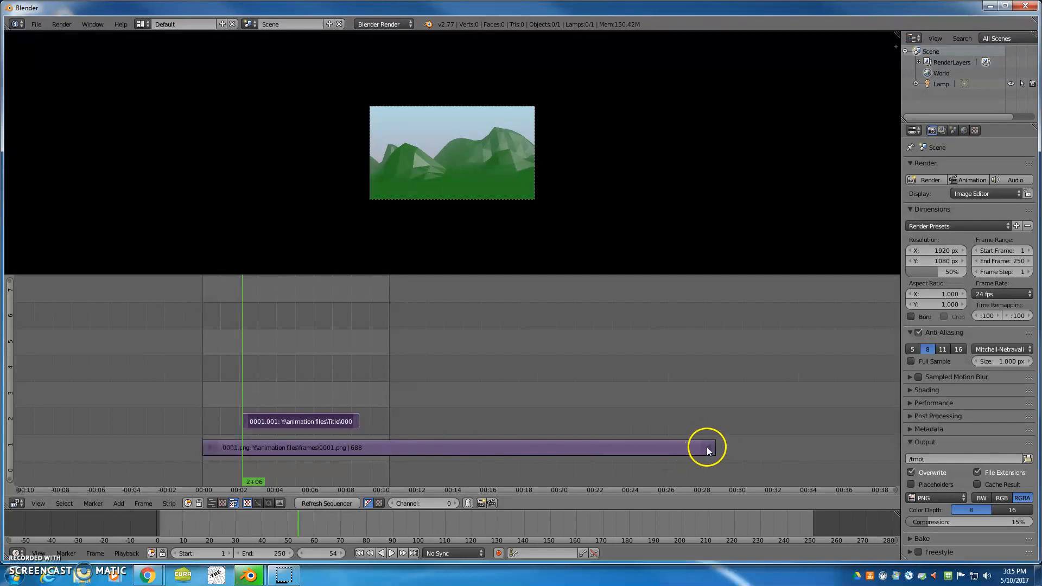
pyautogui.rightClick(402, 447)
pyautogui.press('g')
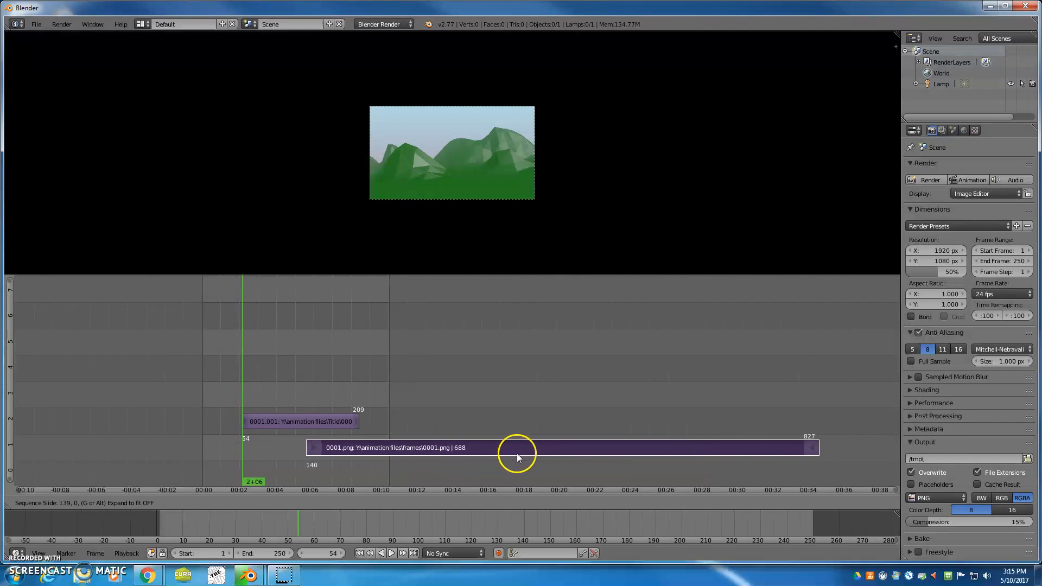
pyautogui.click(578, 448)
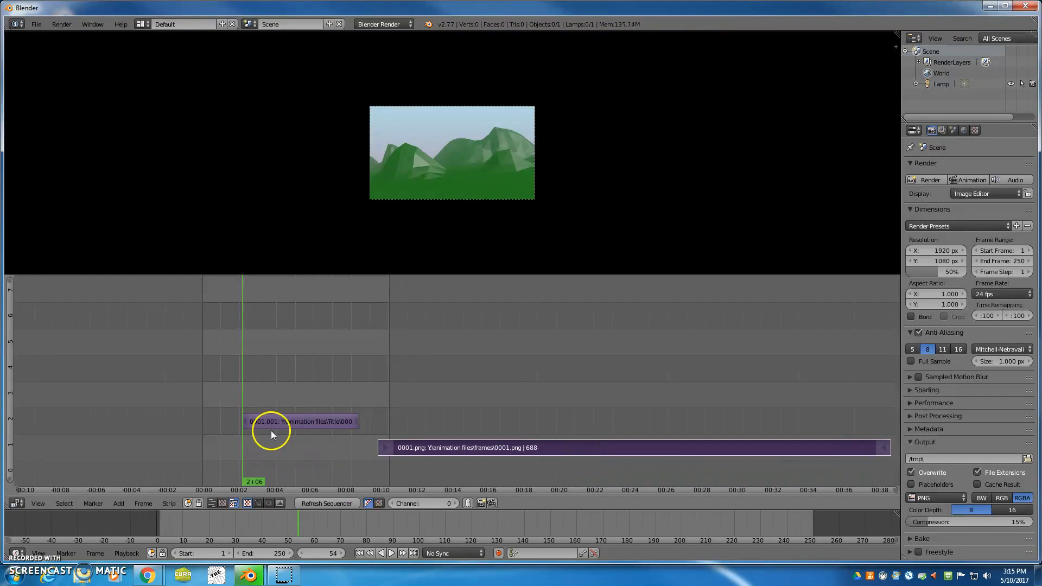
# Move the title strip down to channel 1 so that it starts at frame 1
pyautogui.rightClick(292, 421)
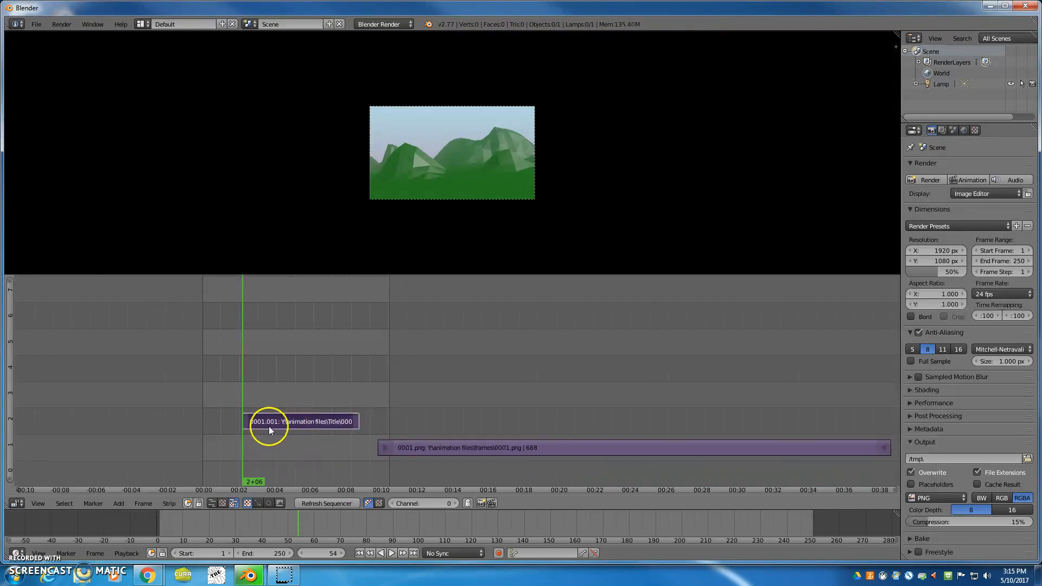
pyautogui.press('g')
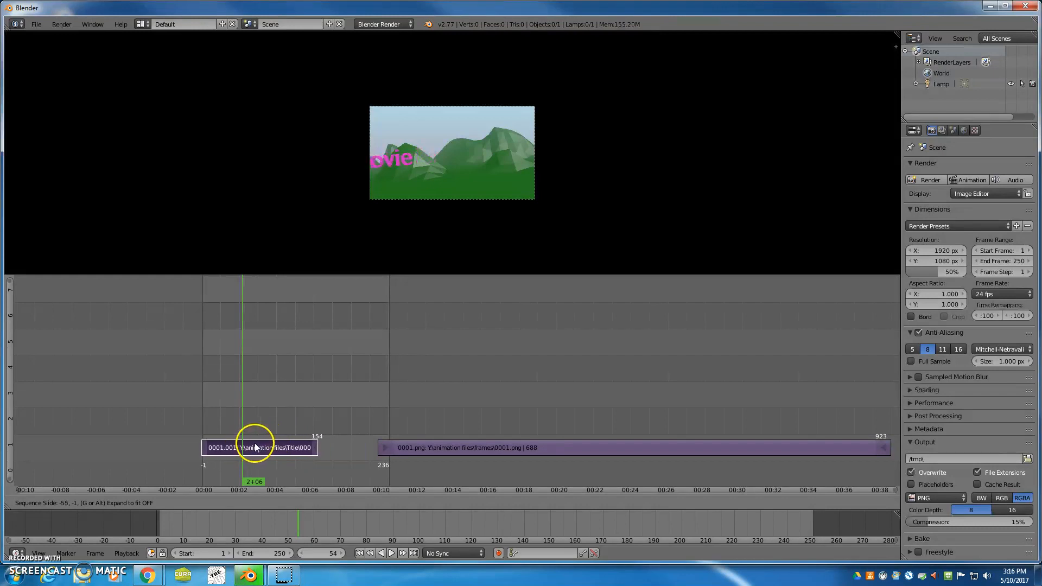
pyautogui.click(256, 447)
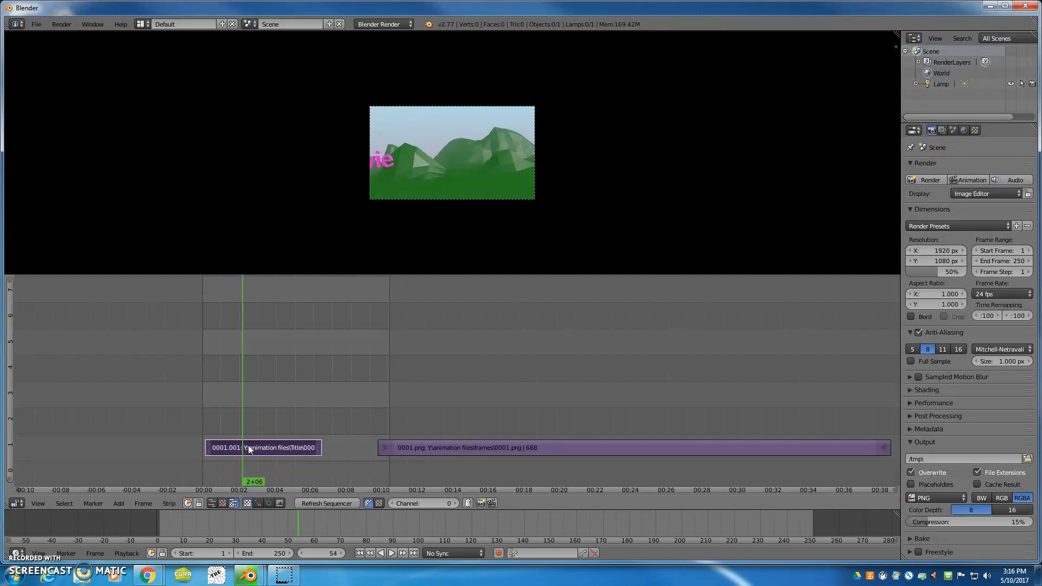
pyautogui.rightClick(293, 450)
pyautogui.press('g')
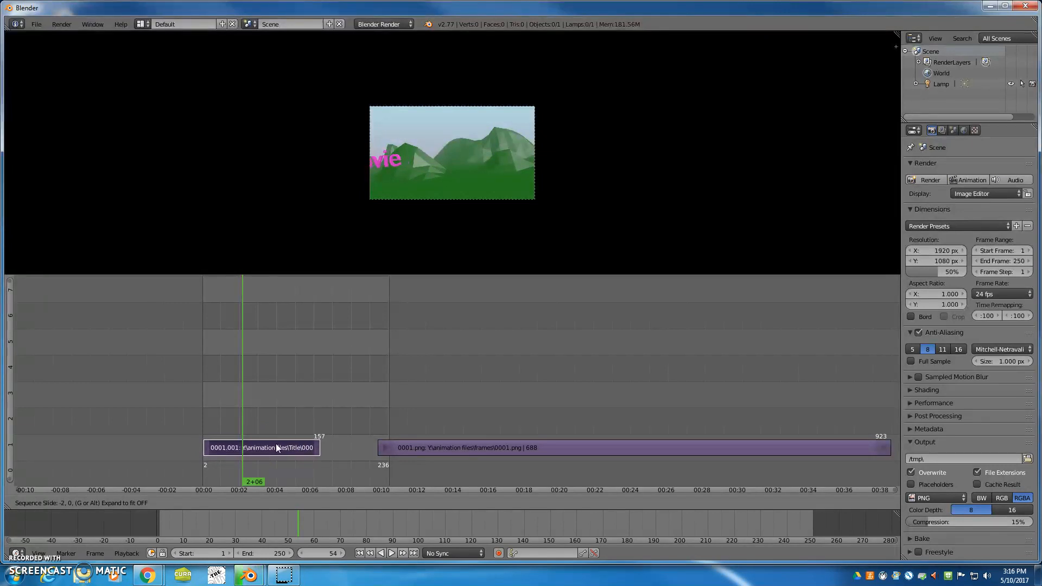
pyautogui.click(275, 443)
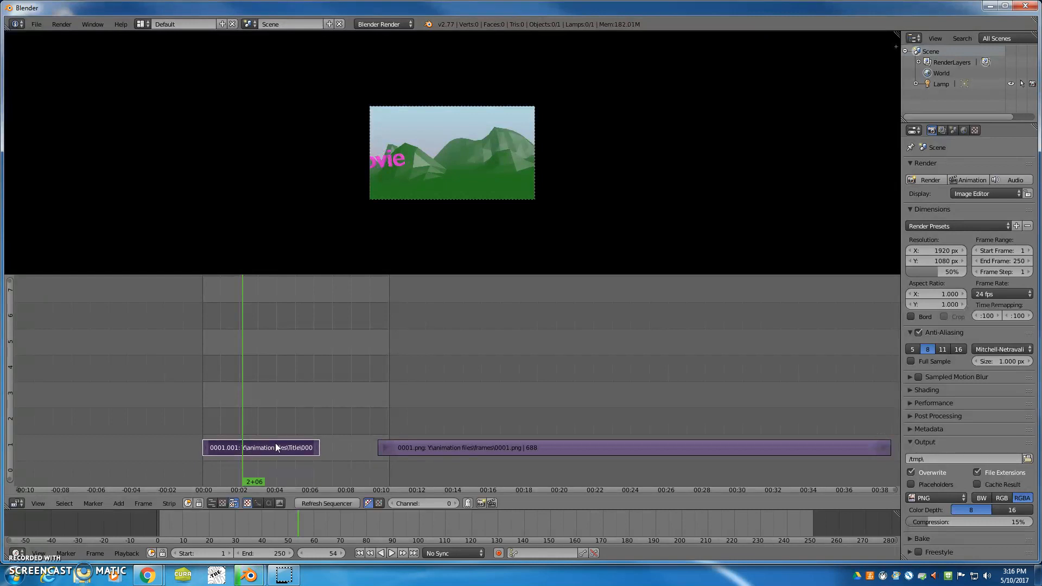
# Move the frames strip earlier on channel 1 so it starts at frame 157, directly after the title strip
pyautogui.rightClick(501, 448)
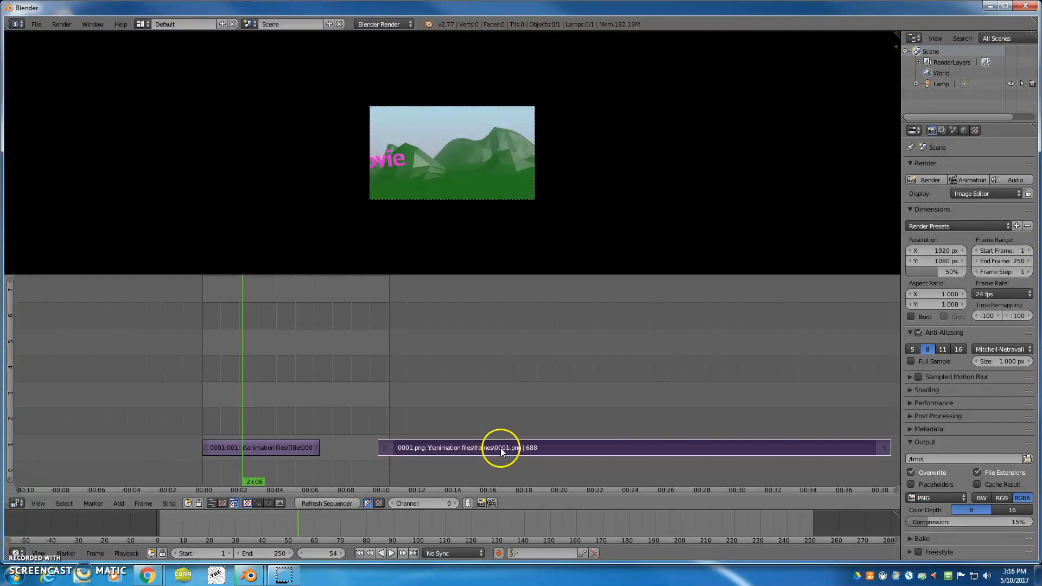
pyautogui.press('g')
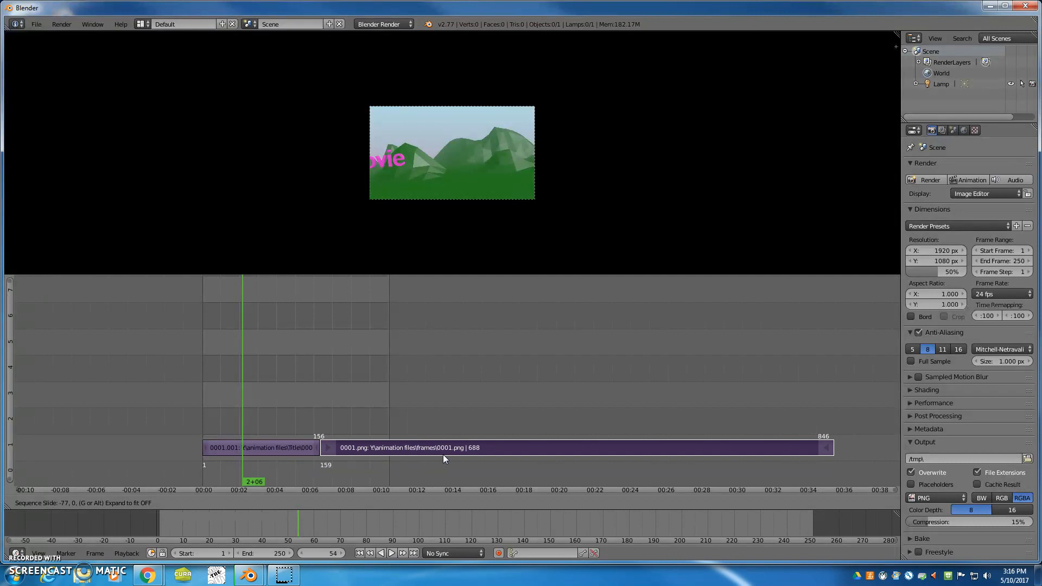
pyautogui.click(441, 455)
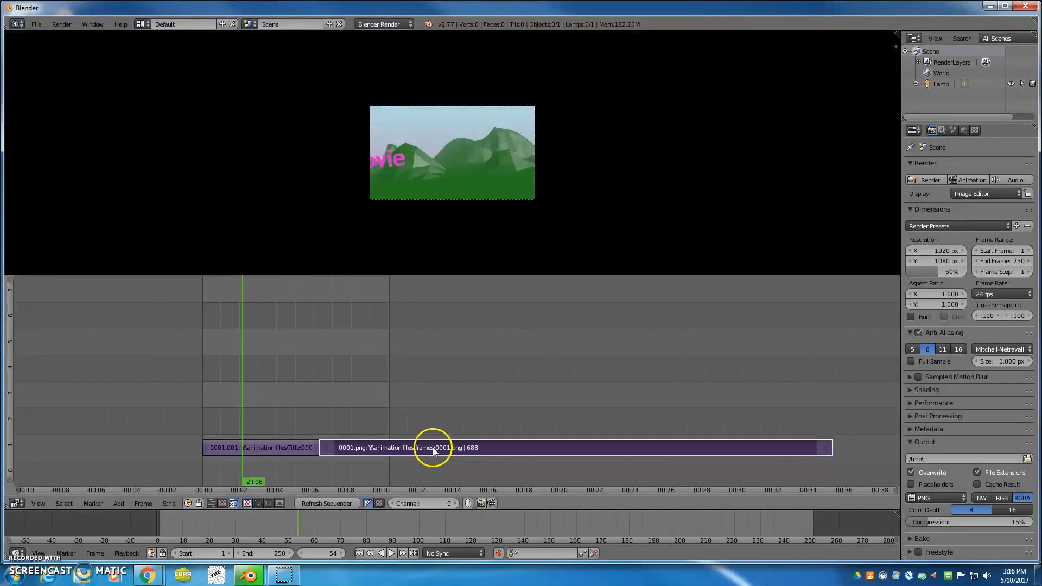
pyautogui.press('g')
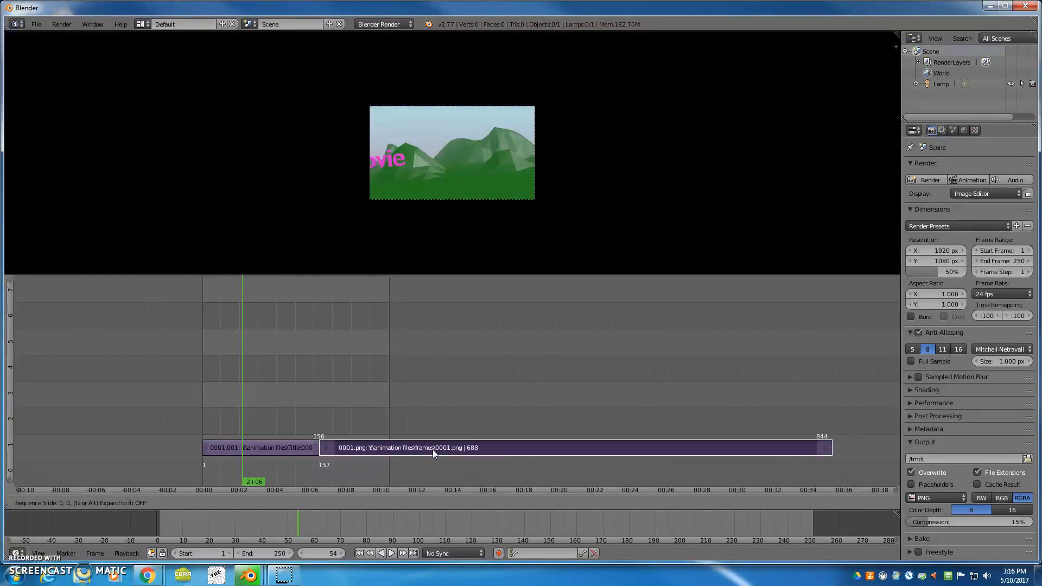
pyautogui.click(433, 451)
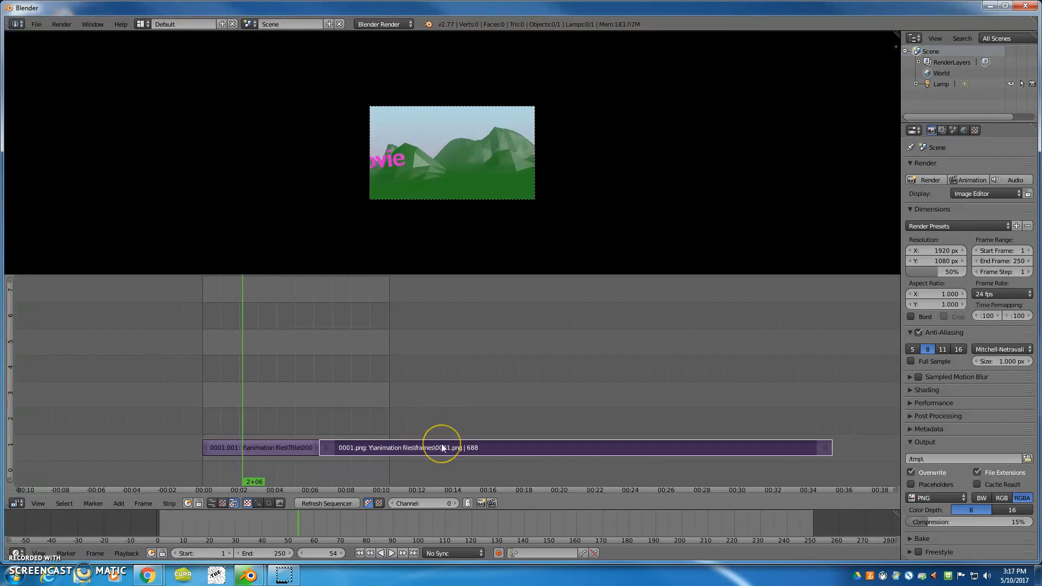
# Add the song Anna Kendrick - Cups (Pitch Perfect's "When I'm Gone").mp3 from the Downloads folder as a sound strip
pyautogui.scroll(-2, 440, 448)
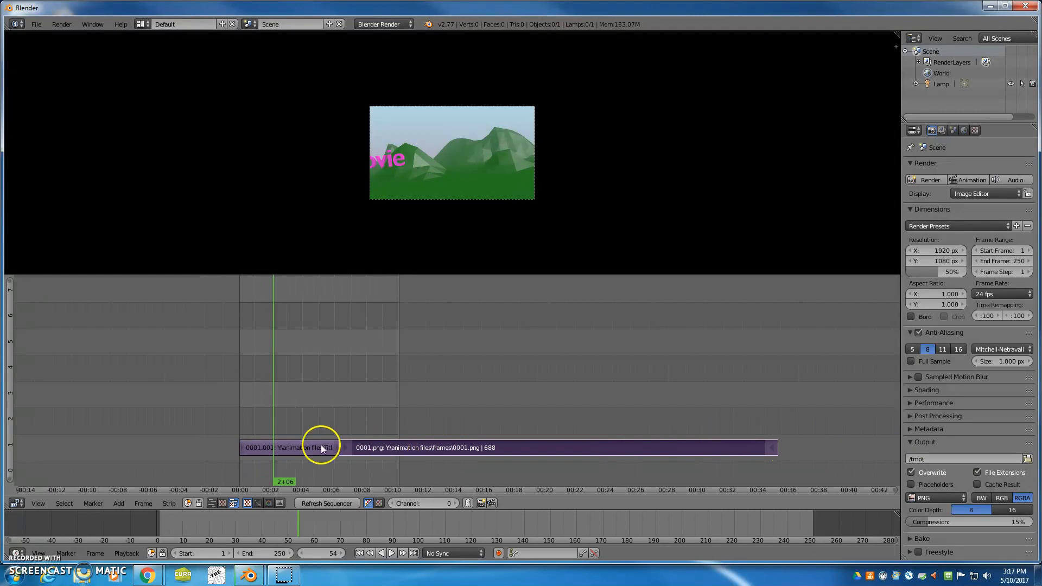
pyautogui.click(119, 504)
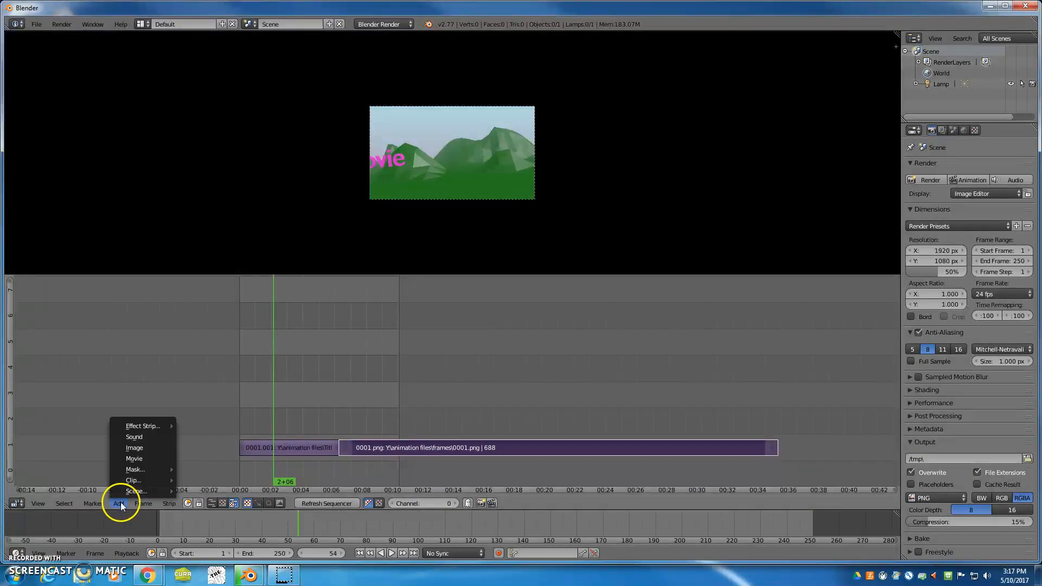
pyautogui.click(133, 437)
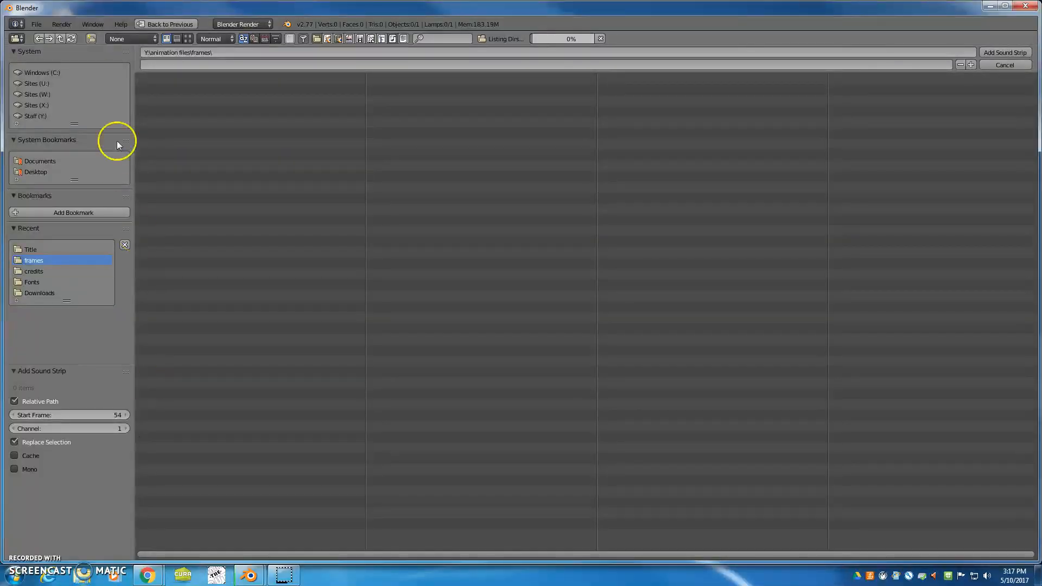
pyautogui.click(37, 115)
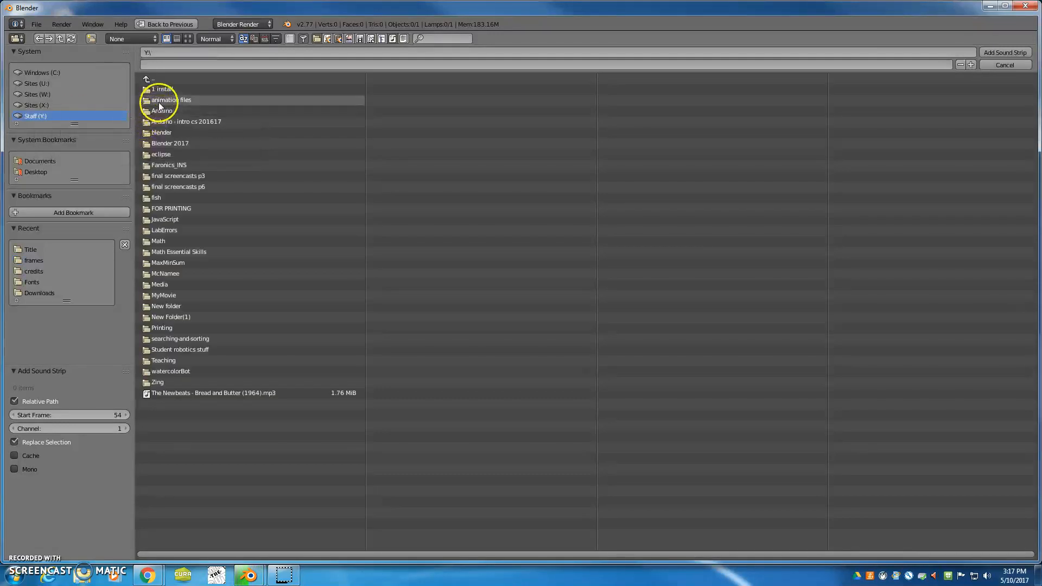
pyautogui.click(33, 294)
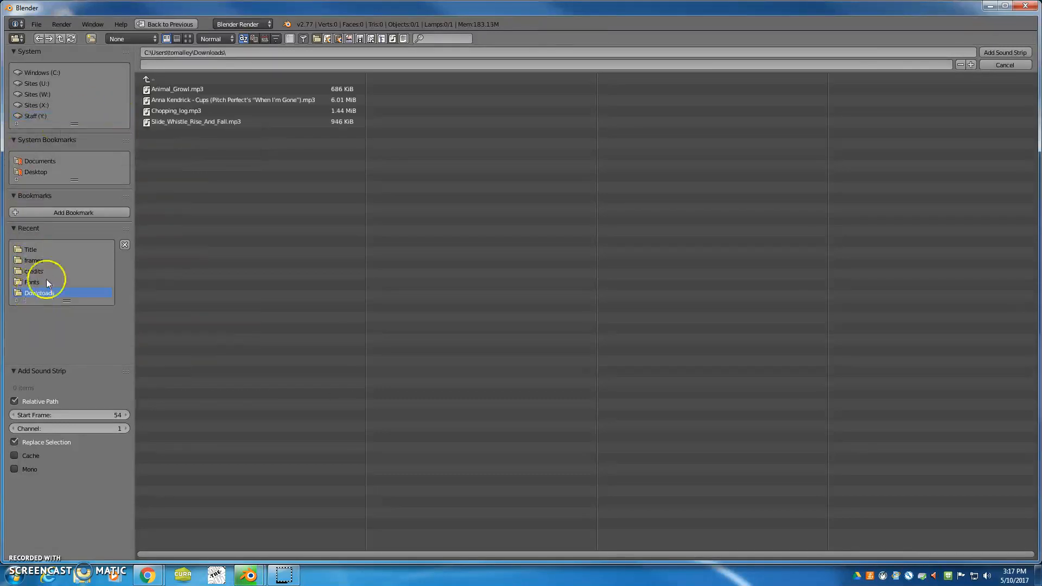
pyautogui.click(173, 100)
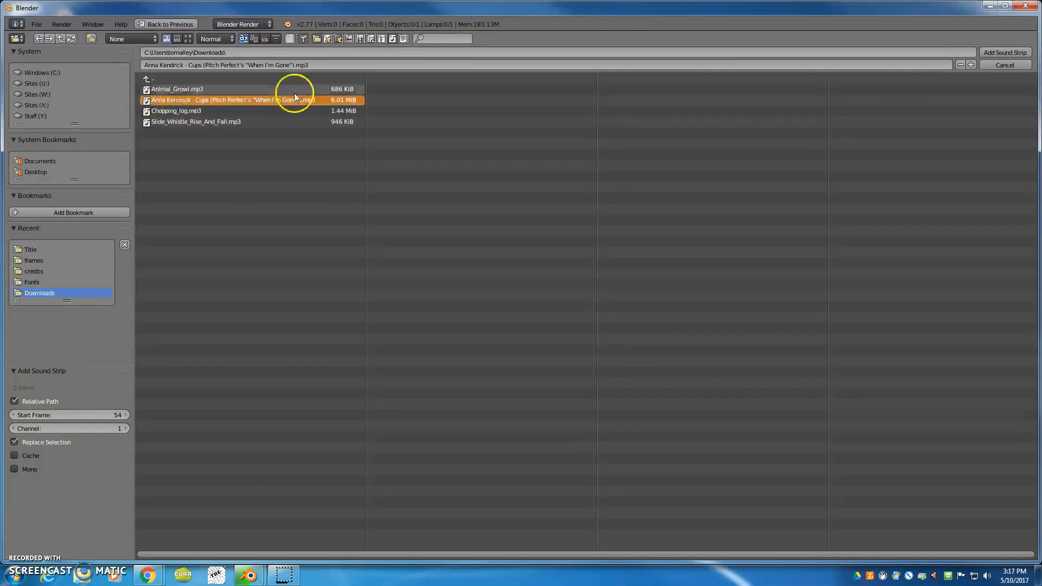
pyautogui.click(1013, 53)
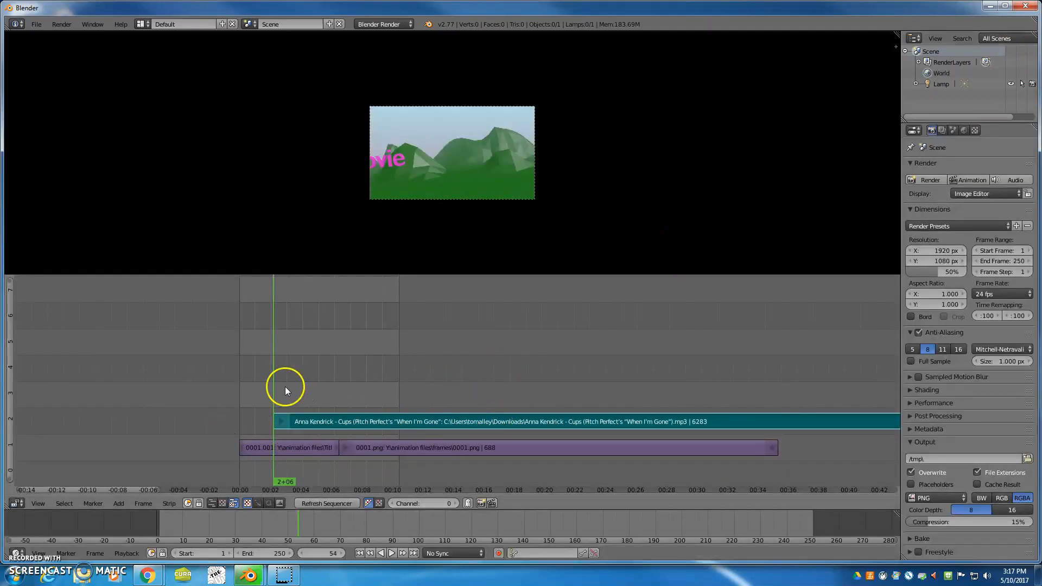
# Move the music strip earlier on channel 2 so it starts together with the title strip
pyautogui.moveTo(522, 418); pyautogui.dragTo(487, 428, button='right')
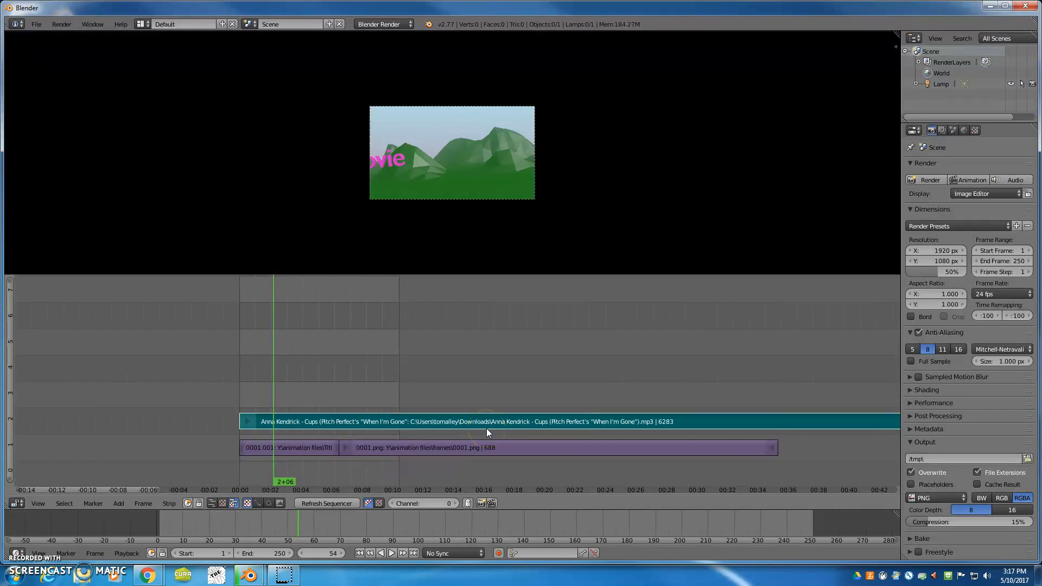
pyautogui.scroll(-8, 484, 428)
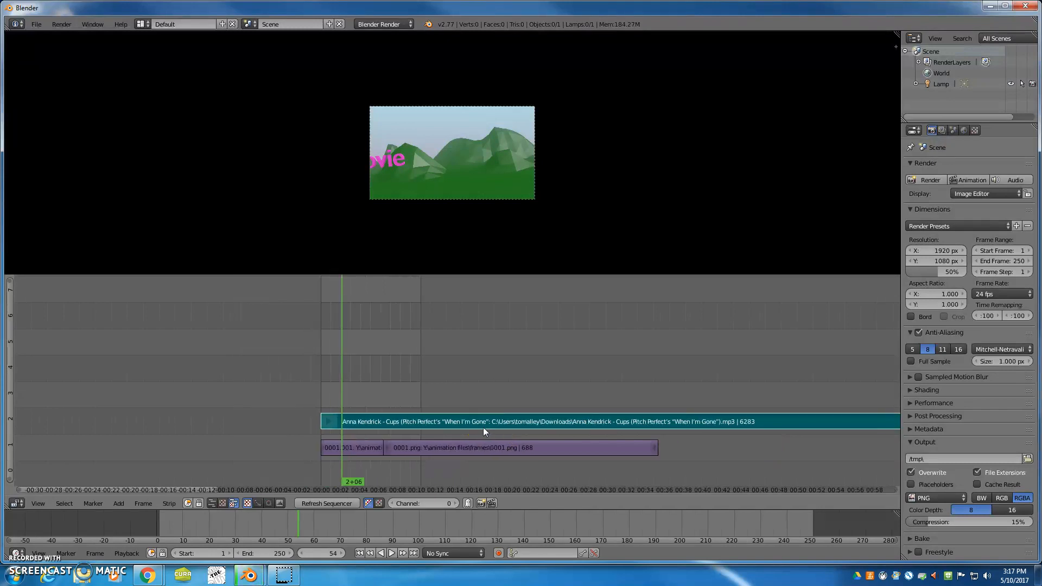
pyautogui.scroll(-4, 481, 426)
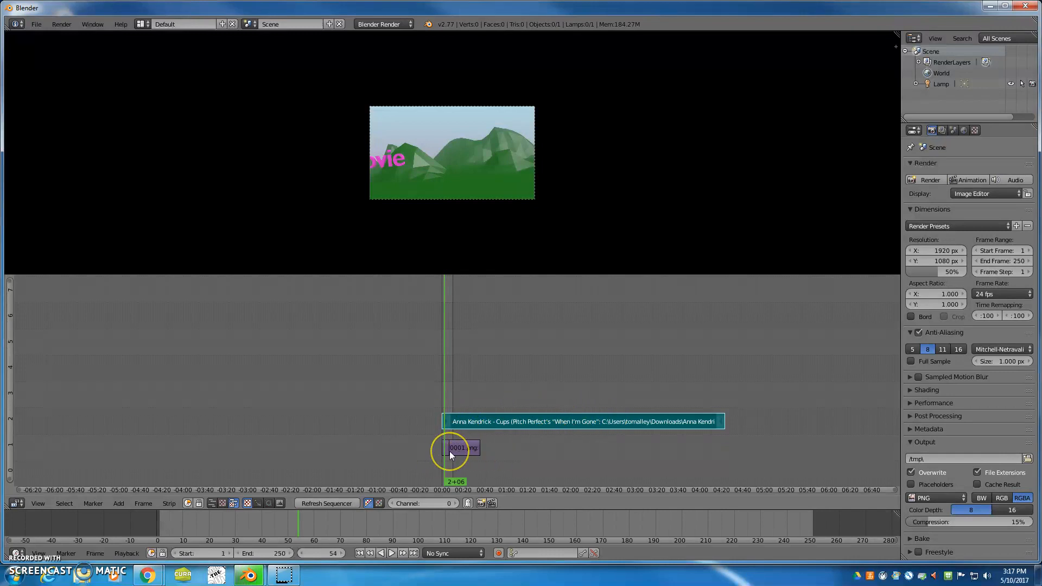
# Try sliding the music strip later and back earlier over the image strips, scrubbing the playhead along the song
pyautogui.rightClick(432, 416)
pyautogui.moveTo(447, 422); pyautogui.dragTo(555, 421, button='right')
pyautogui.click(619, 423)
pyautogui.moveTo(619, 424); pyautogui.dragTo(538, 427)
pyautogui.moveTo(571, 423); pyautogui.dragTo(485, 422, button='right')
pyautogui.scroll(10, 455, 435)
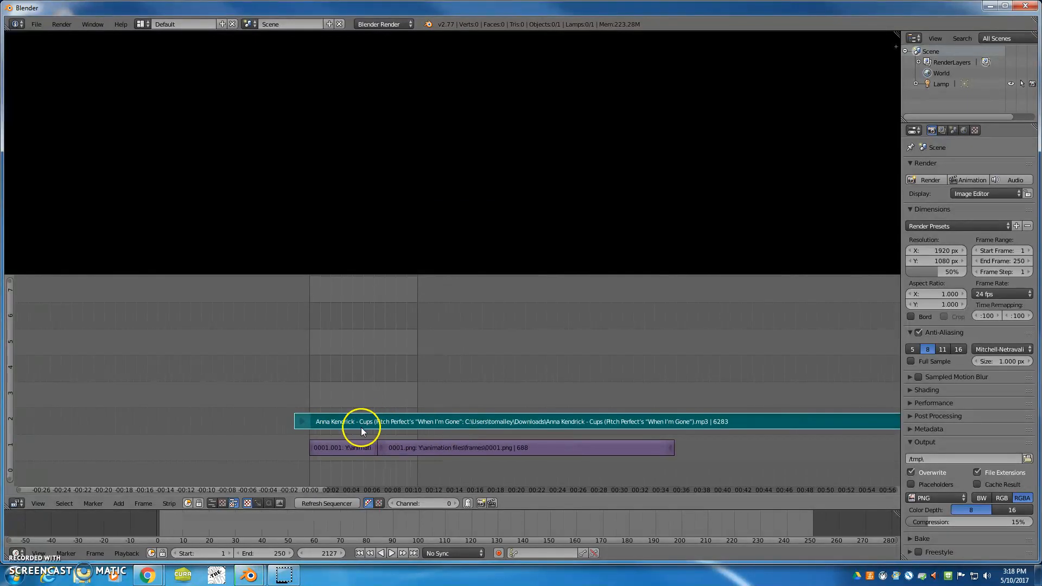
# Try the music strip at a later start with a brief playback, then realign it with the start of the title strip
pyautogui.scroll(2, 361, 428)
pyautogui.moveTo(224, 420); pyautogui.dragTo(351, 421, button='right')
pyautogui.click(471, 422)
pyautogui.hotkey('alt', 'a')
pyautogui.hotkey('alt', 'a')
pyautogui.click(431, 422)
pyautogui.moveTo(466, 424); pyautogui.dragTo(372, 429, button='right')
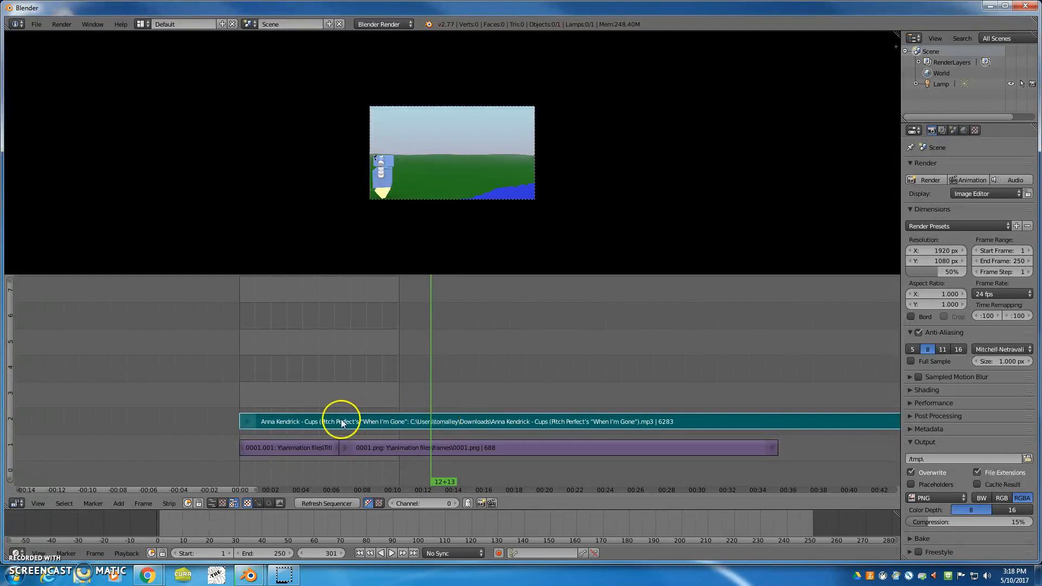
# Try adjusting the beginning of the music strip with its start handle, placing it at frame 1
pyautogui.rightClick(250, 422)
pyautogui.moveTo(250, 423)
pyautogui.mouseDown(button='right')
pyautogui.moveTo(307, 424)
pyautogui.moveTo(249, 422)
pyautogui.mouseUp(button='right')
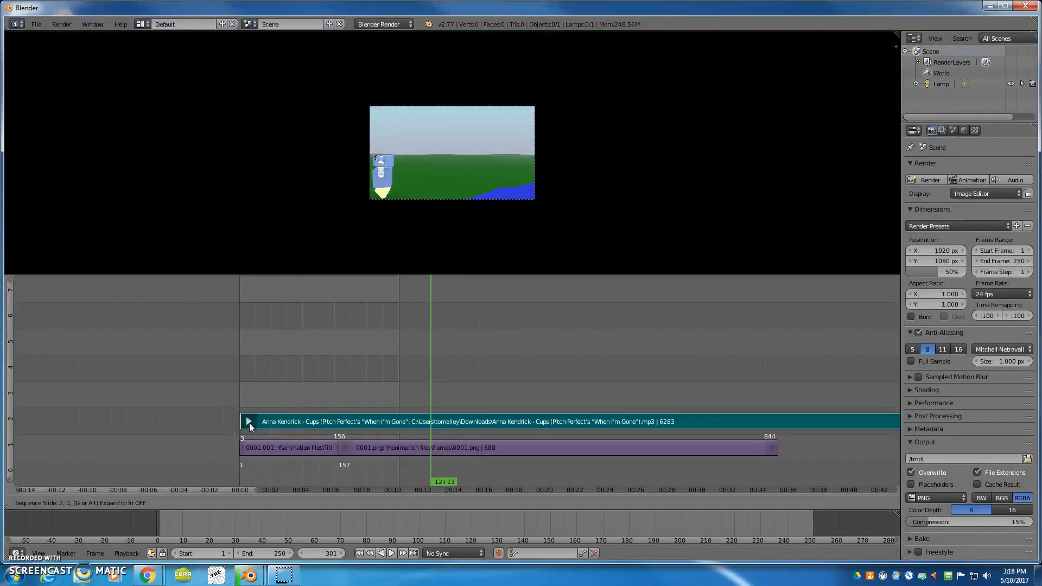
pyautogui.click(249, 423)
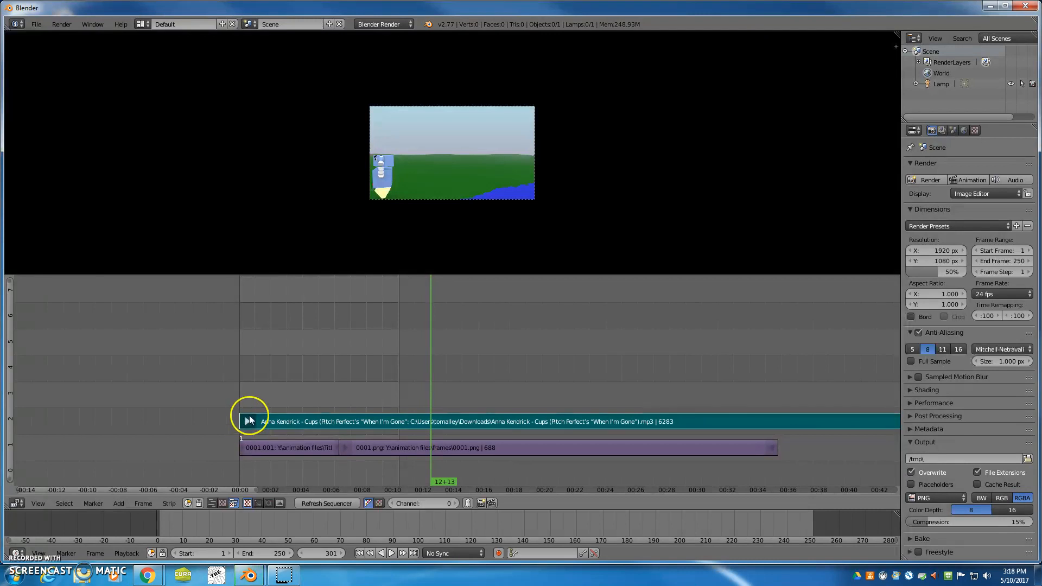
# Trim the end of the music strip to frame 1104, somewhat past the end of the frames strip
pyautogui.scroll(-2, 379, 428)
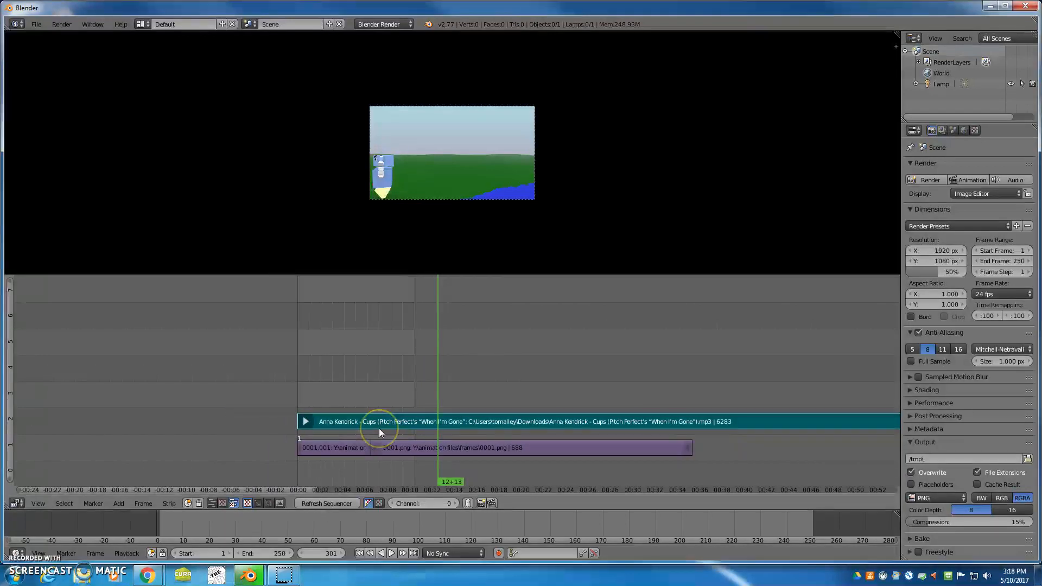
pyautogui.scroll(-6, 378, 428)
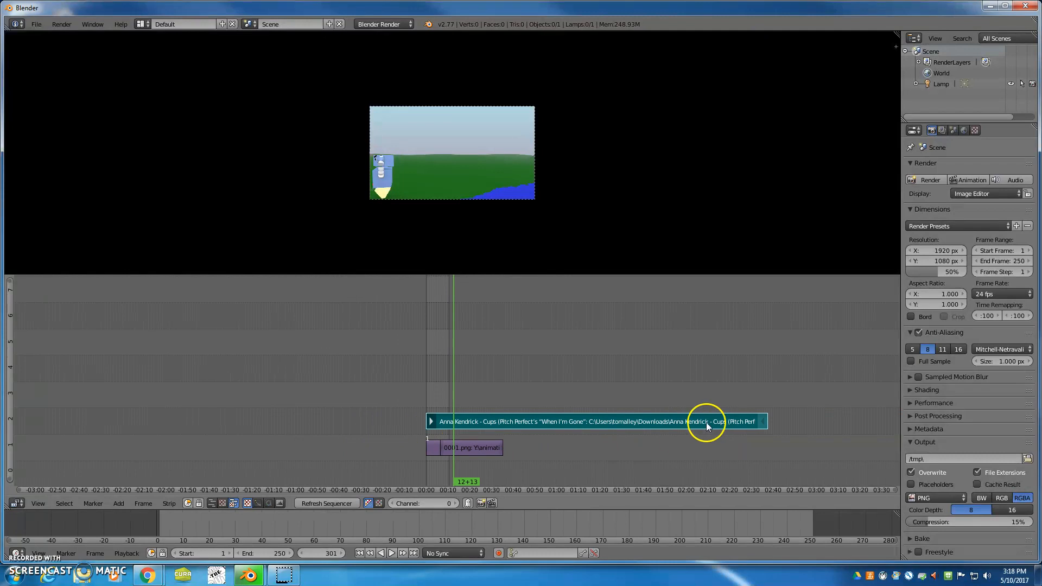
pyautogui.rightClick(762, 422)
pyautogui.press('g')
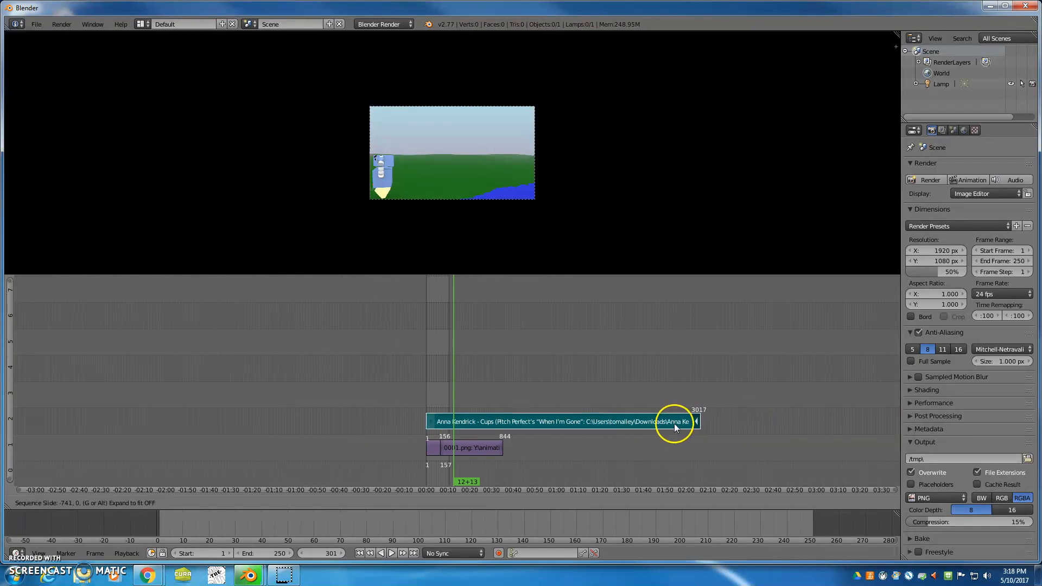
pyautogui.click(508, 431)
pyautogui.scroll(4, 371, 409)
pyautogui.scroll(4, 369, 390)
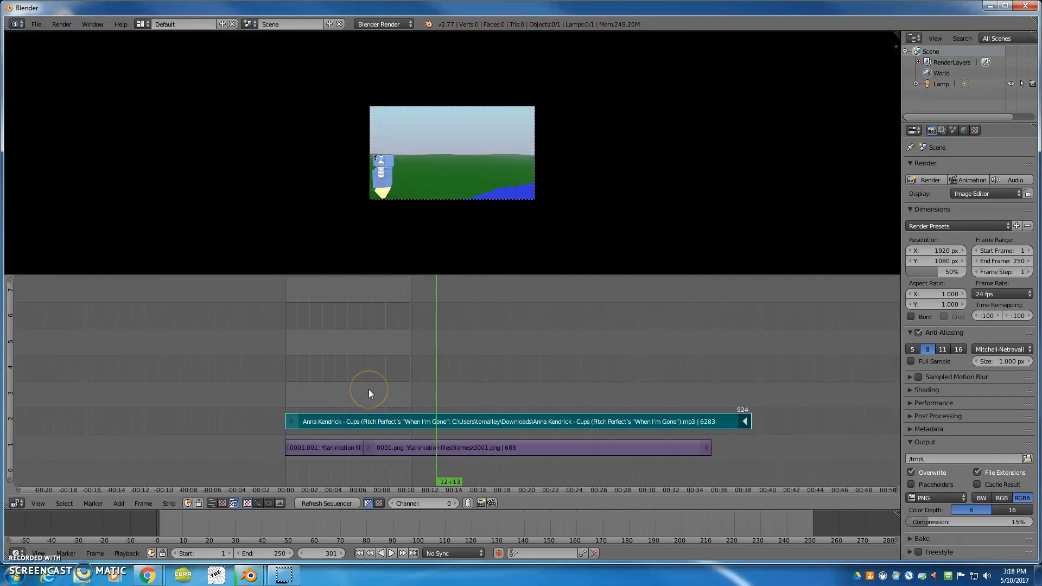
pyautogui.moveTo(770, 422); pyautogui.dragTo(866, 422)
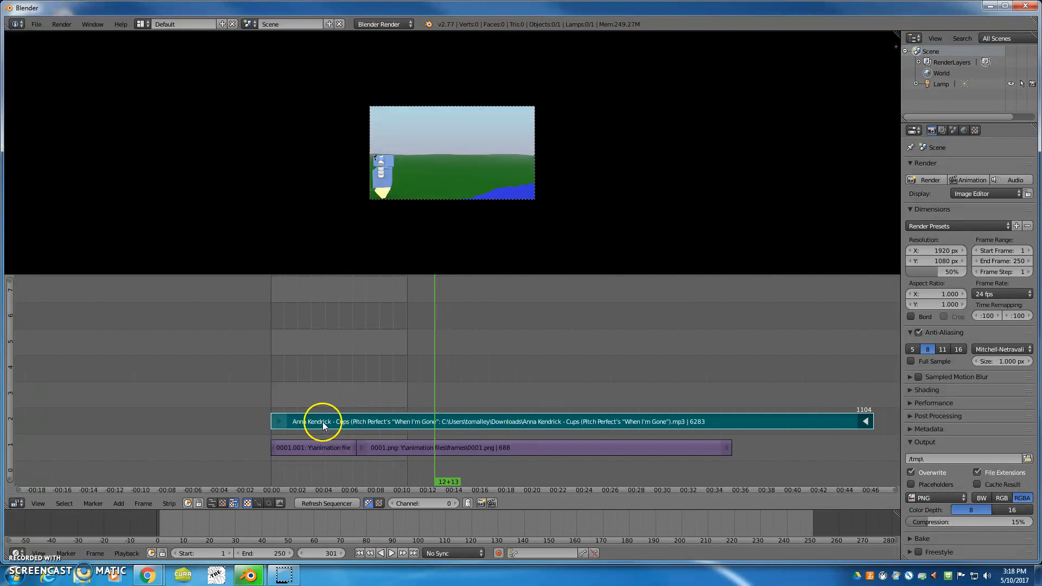
# Add Slide_Whistle_Rise_And_Fall.mp3 from the Downloads folder as another sound strip
pyautogui.click(118, 503)
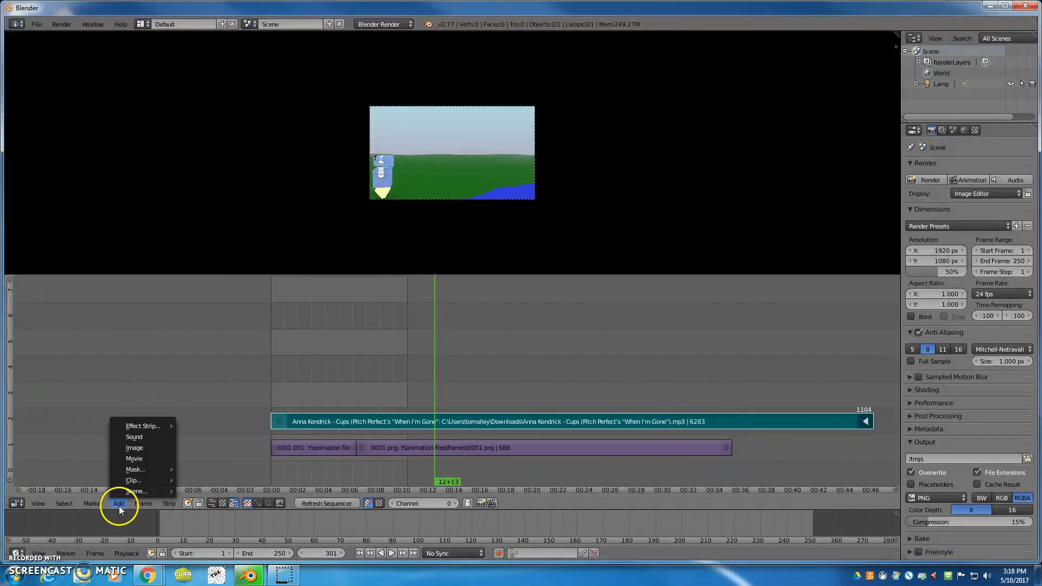
pyautogui.click(139, 437)
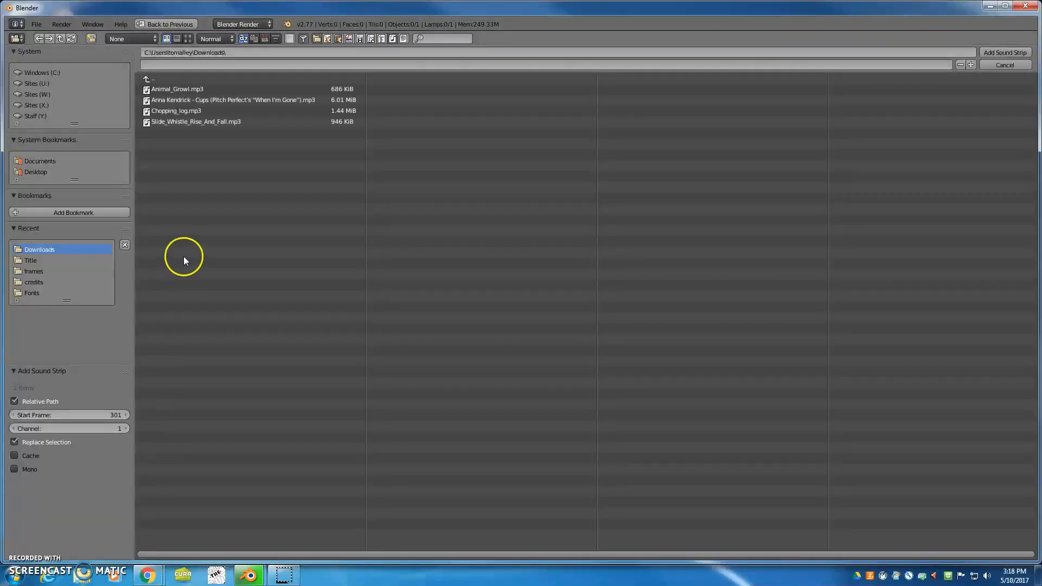
pyautogui.doubleClick(175, 121)
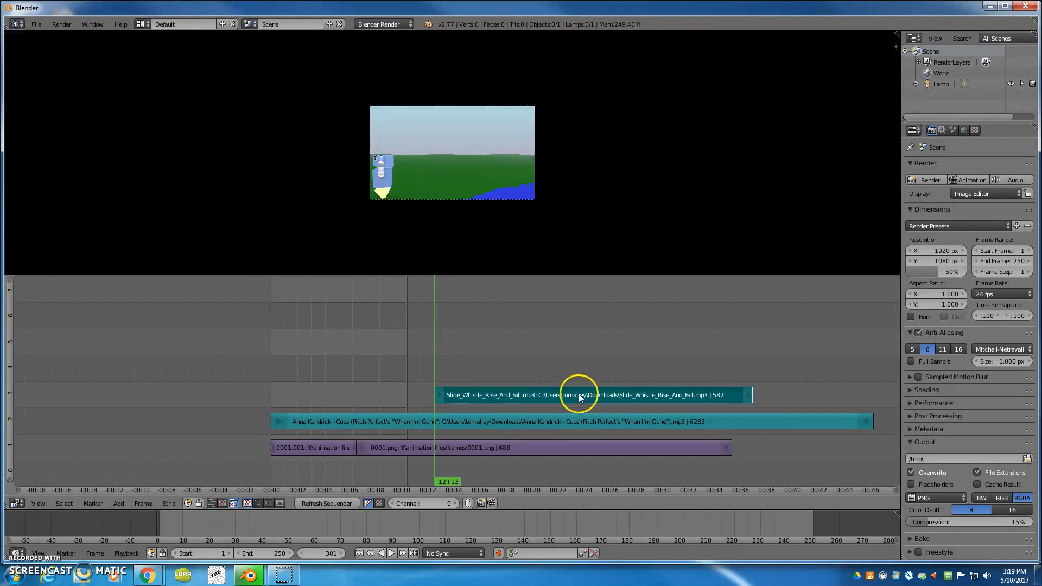
# Move the slide whistle strip on channel 3 to start at about frame 90, and set the playhead to 21+21
pyautogui.press('g')
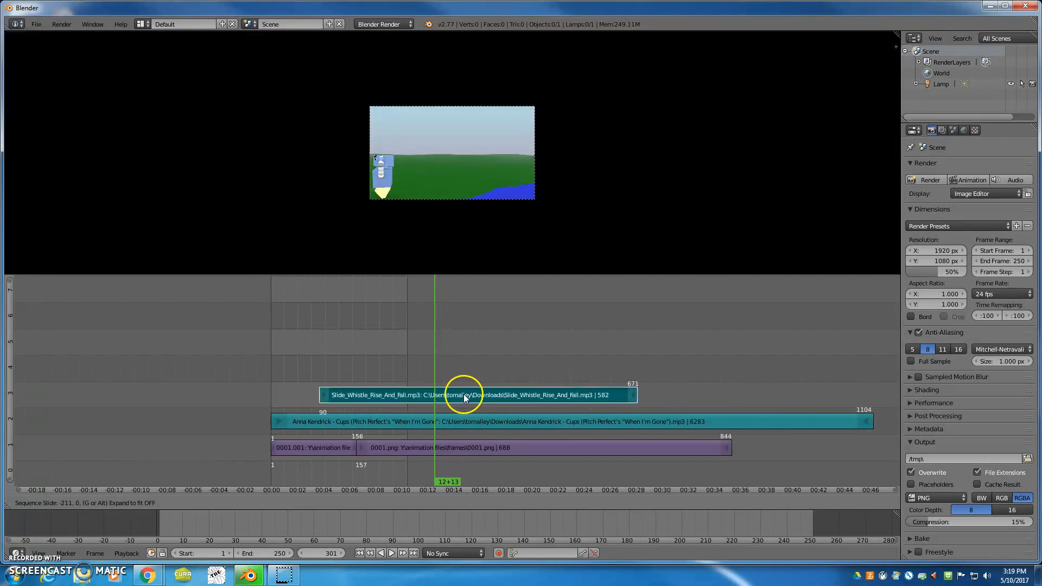
pyautogui.click(448, 396)
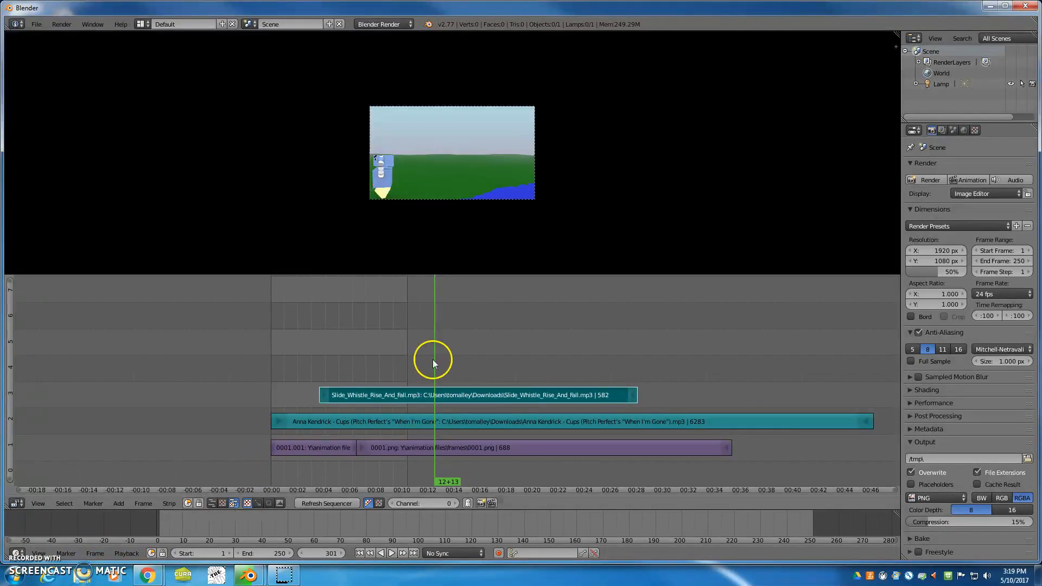
pyautogui.click(555, 356)
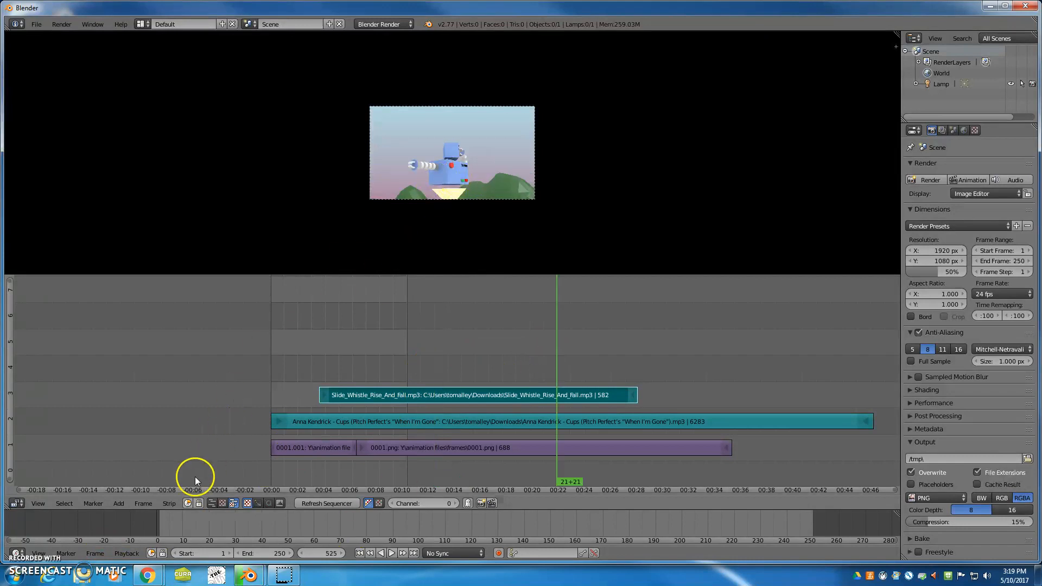
# Add Chopping_log.mp3 from the Downloads folder as a sound strip and move it on channel 4 to start at about frame 342
pyautogui.click(119, 503)
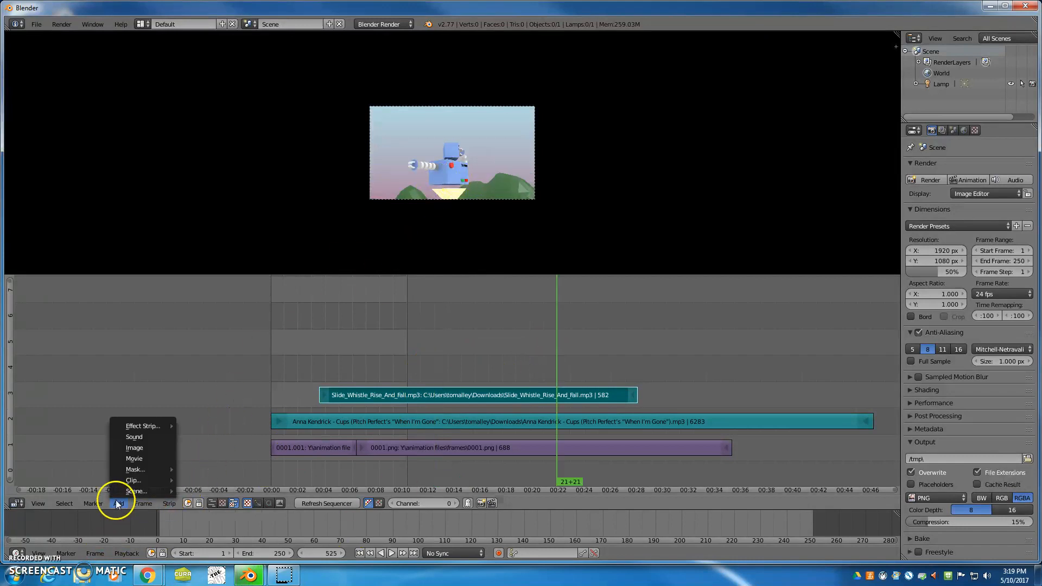
pyautogui.click(144, 433)
pyautogui.click(181, 110)
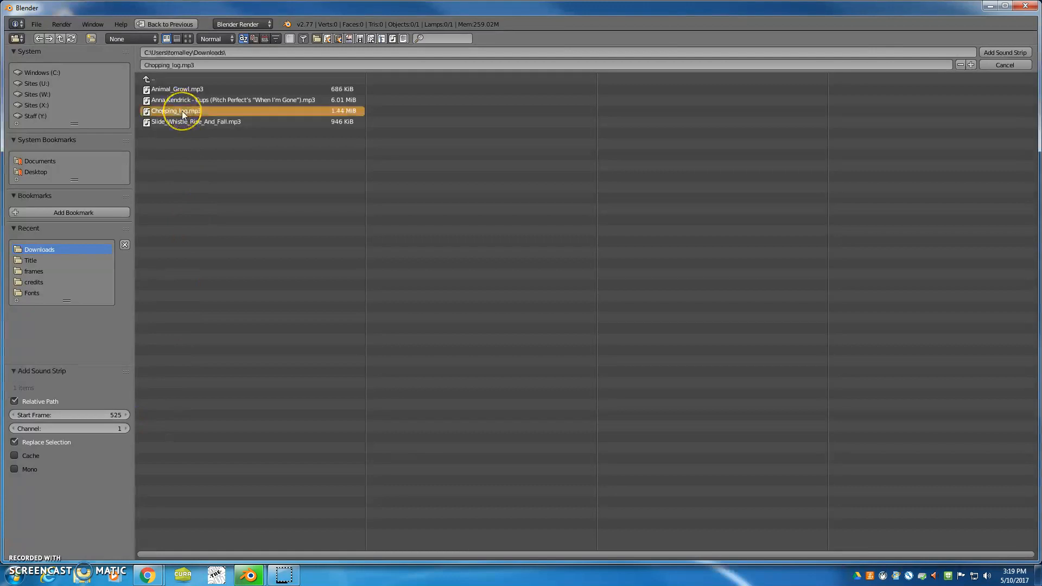
pyautogui.click(1002, 53)
pyautogui.click(693, 366)
pyautogui.moveTo(753, 367); pyautogui.dragTo(653, 370, button='right')
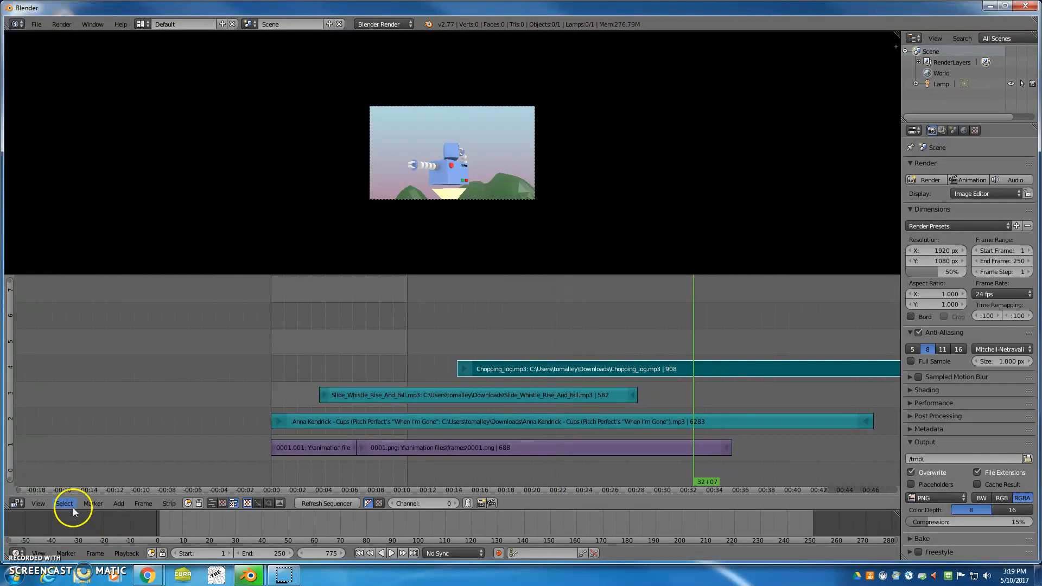
# Add Animal_Growl.mp3 from the Downloads folder as a sound strip at frame 775, and select the slide whistle strip
pyautogui.click(118, 503)
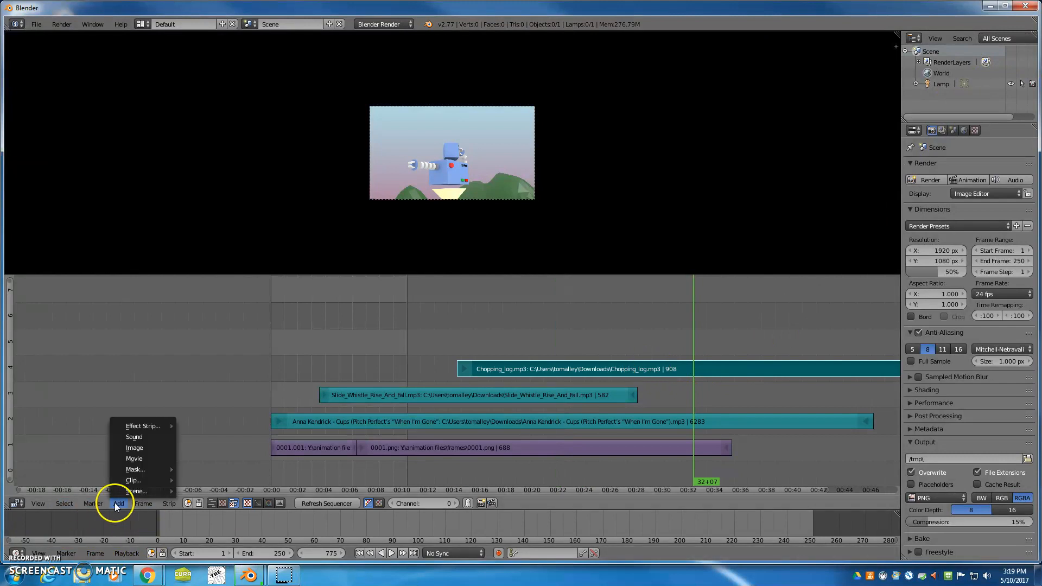
pyautogui.click(130, 437)
pyautogui.click(174, 88)
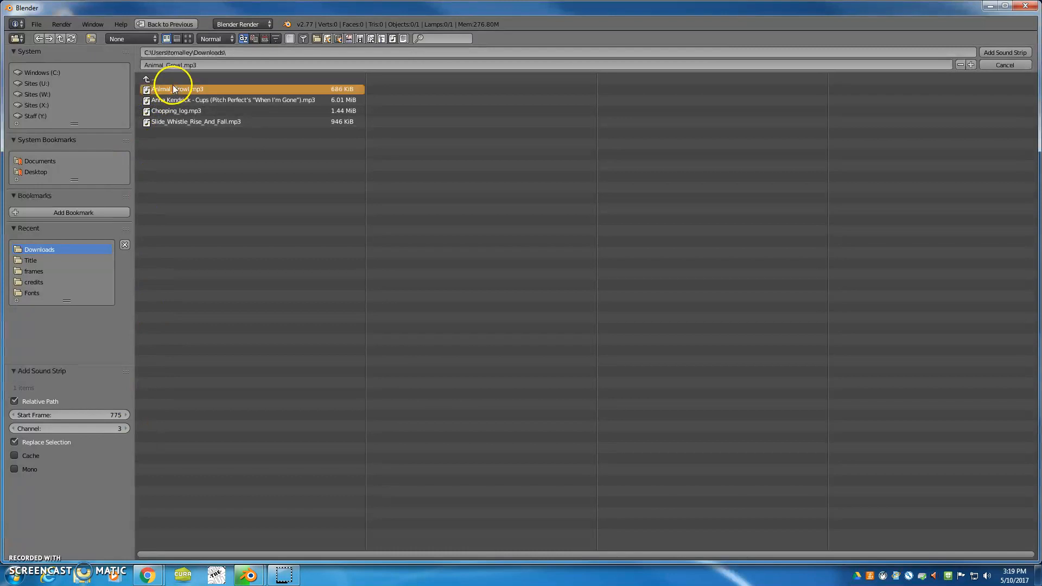
pyautogui.click(998, 51)
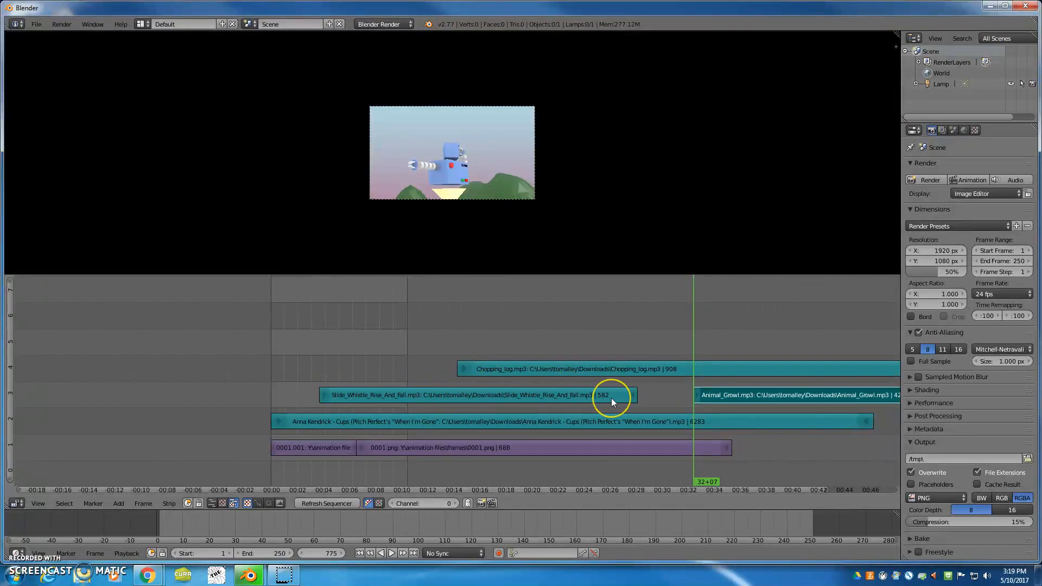
pyautogui.moveTo(497, 398)
pyautogui.mouseDown(button='right')
pyautogui.moveTo(480, 395)
pyautogui.moveTo(517, 399)
pyautogui.moveTo(505, 398)
pyautogui.mouseUp(button='right')
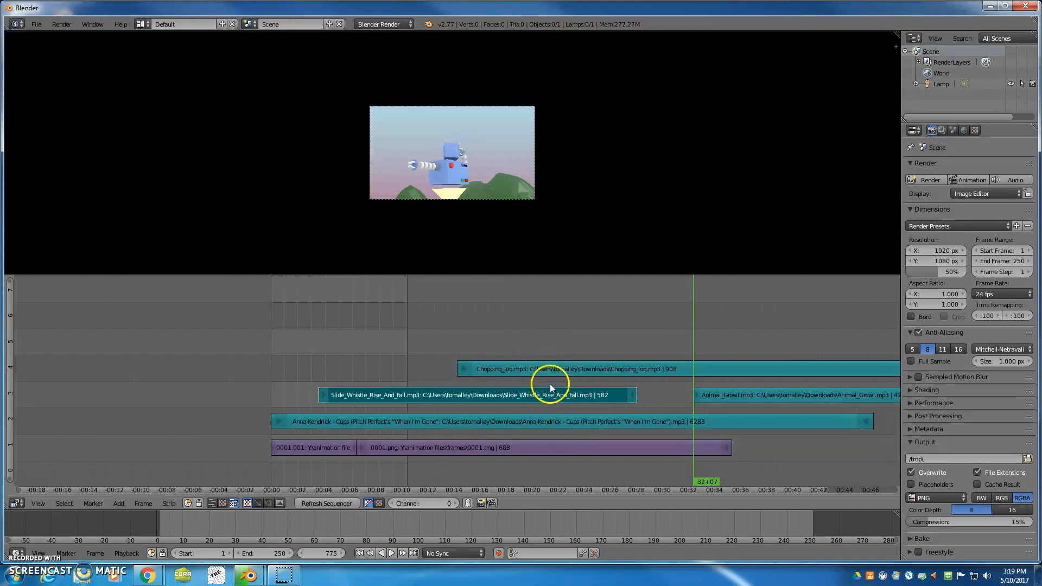
# Set the playback sync mode to AV-sync and preview the sequence, stopping at about 5+15
pyautogui.click(549, 364)
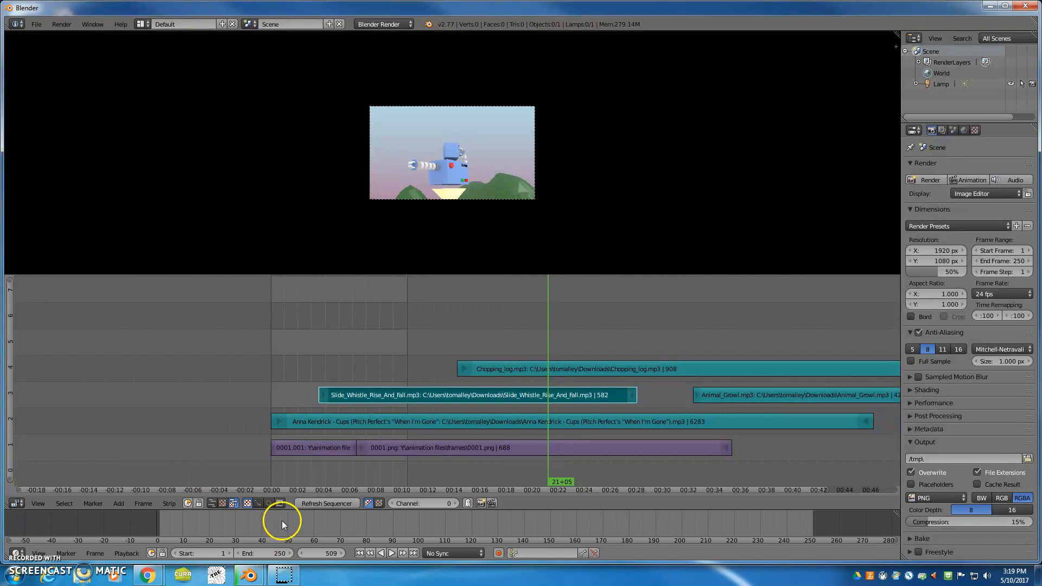
pyautogui.click(452, 552)
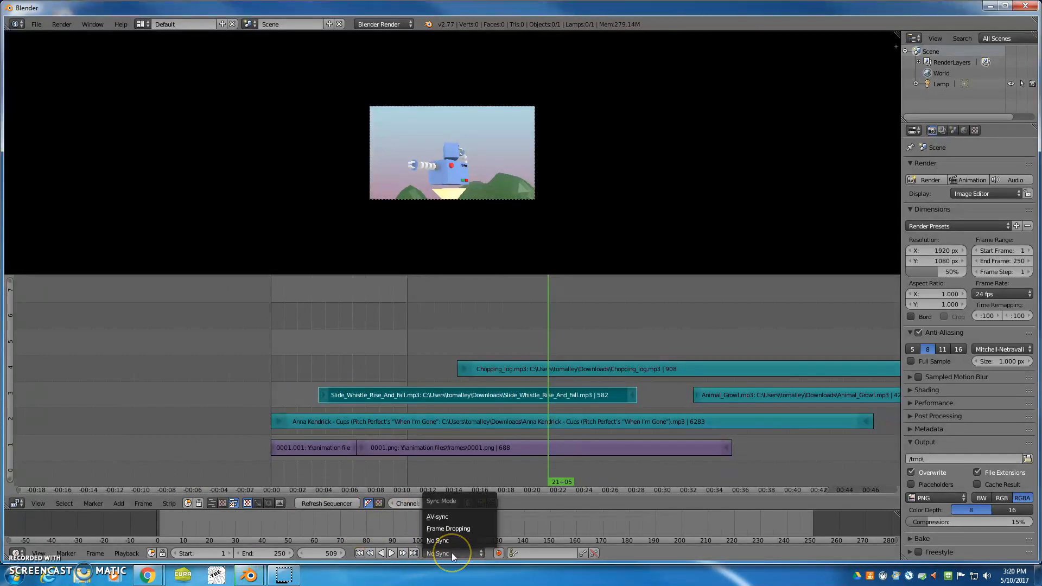
pyautogui.click(443, 517)
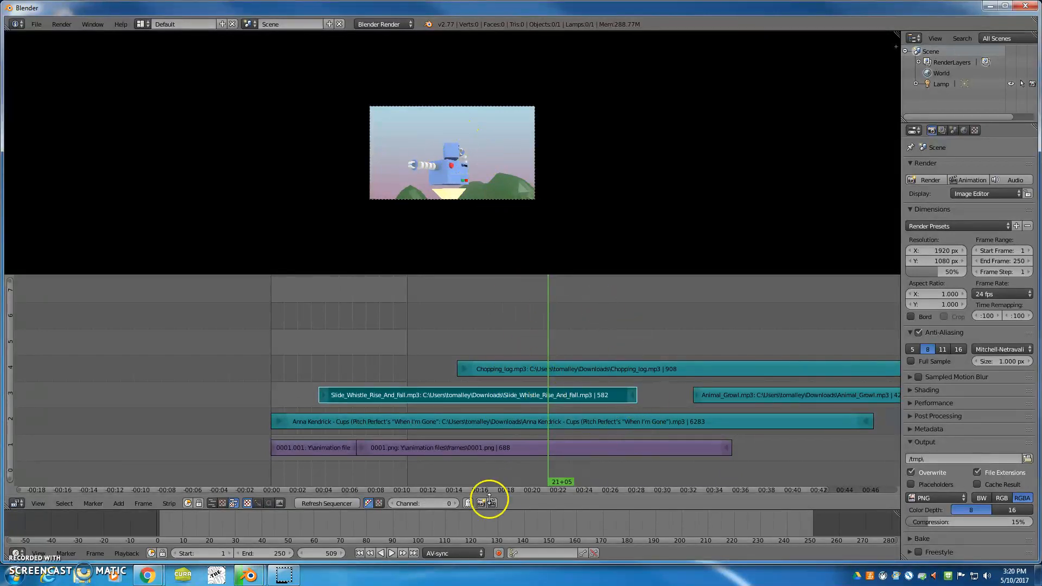
pyautogui.click(390, 553)
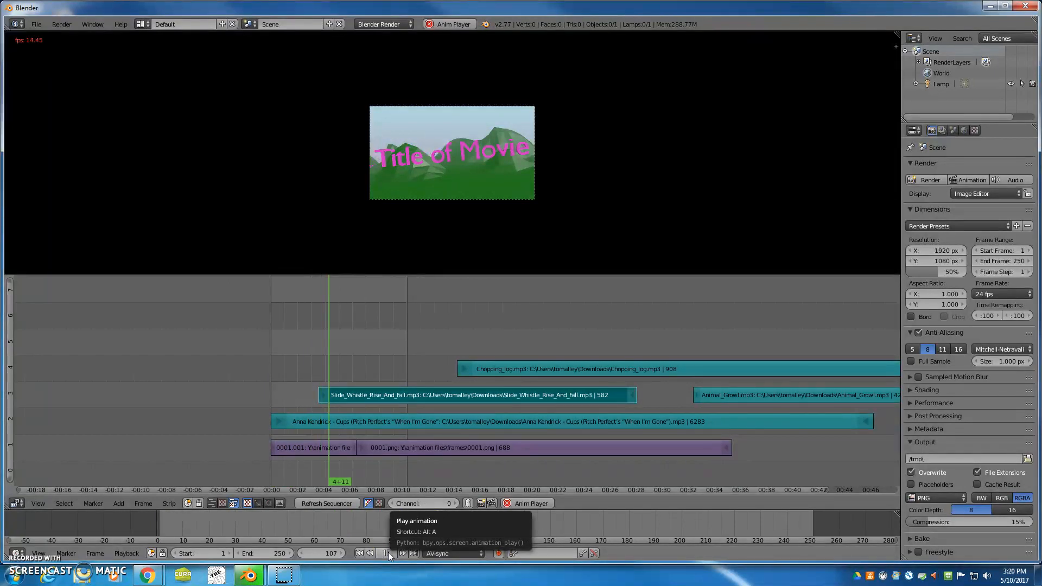
pyautogui.click(388, 552)
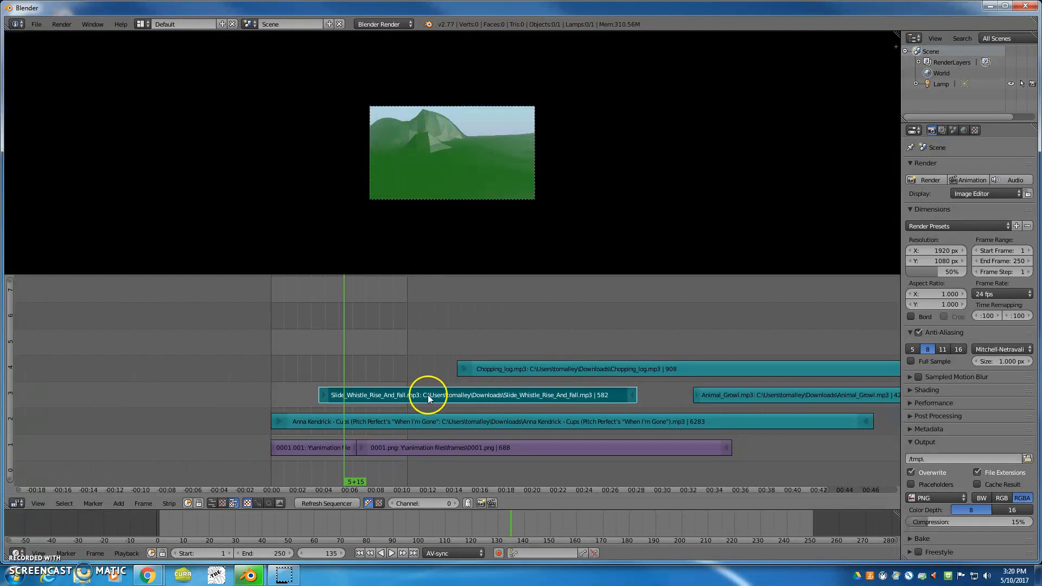
# Move the slide whistle strip to start at about frame 285 and the animal growl strip to channel 6 at about frame 745
pyautogui.press('g')
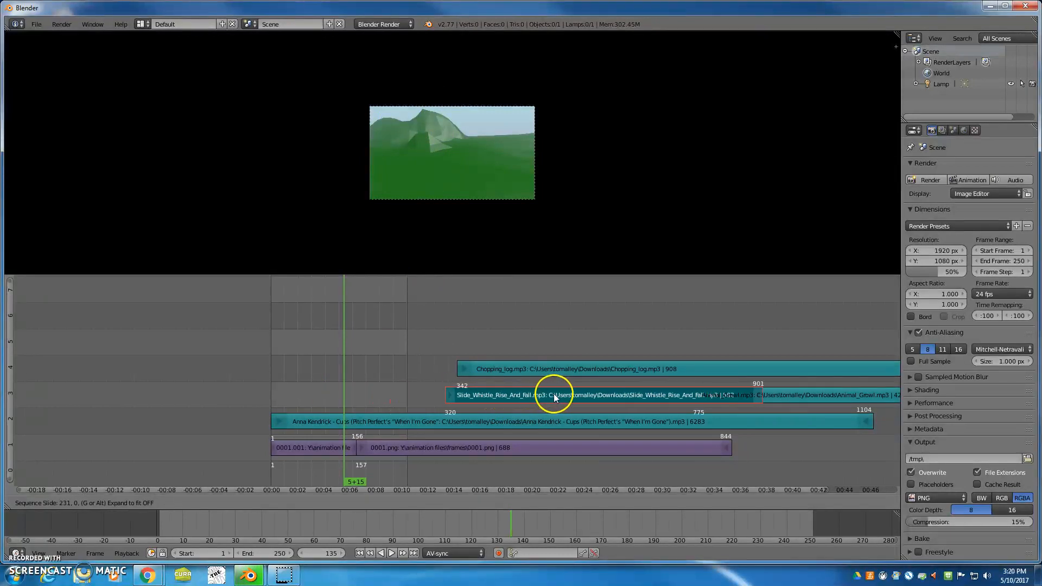
pyautogui.click(554, 396)
pyautogui.moveTo(794, 396); pyautogui.dragTo(775, 328, button='right')
pyautogui.moveTo(649, 391); pyautogui.dragTo(700, 391, button='right')
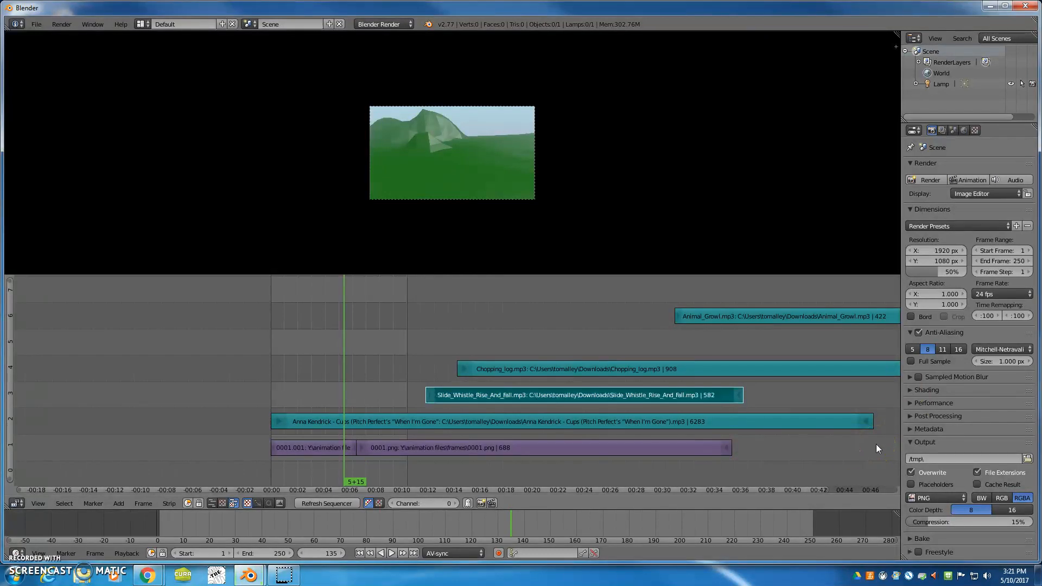
# Set the render resolution scale to 100% and play the sequence briefly at that size
pyautogui.click(1005, 263)
pyautogui.click(942, 271)
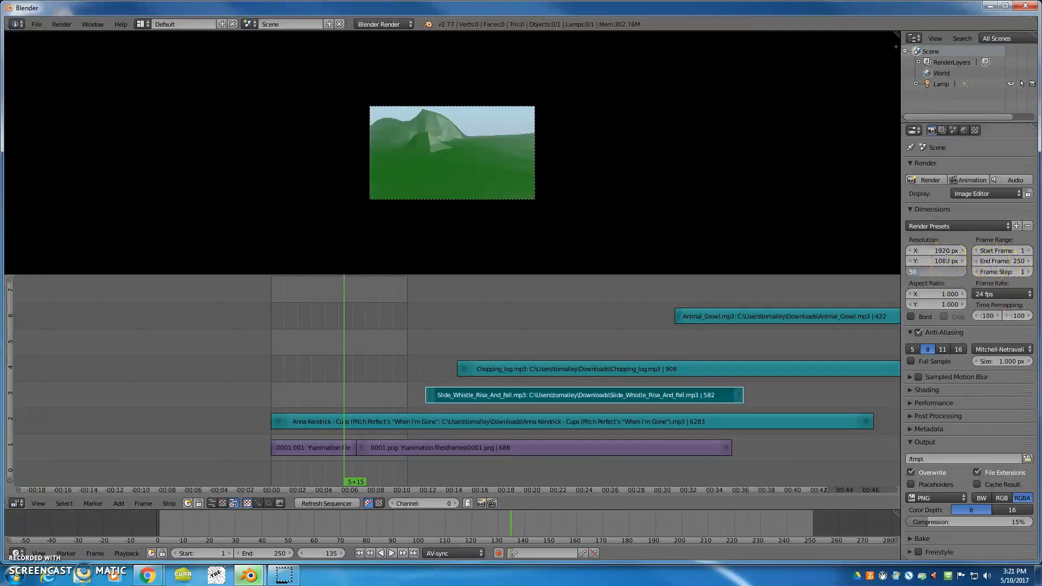
pyautogui.press('BackSpace')
pyautogui.write('100')
pyautogui.press('Return')
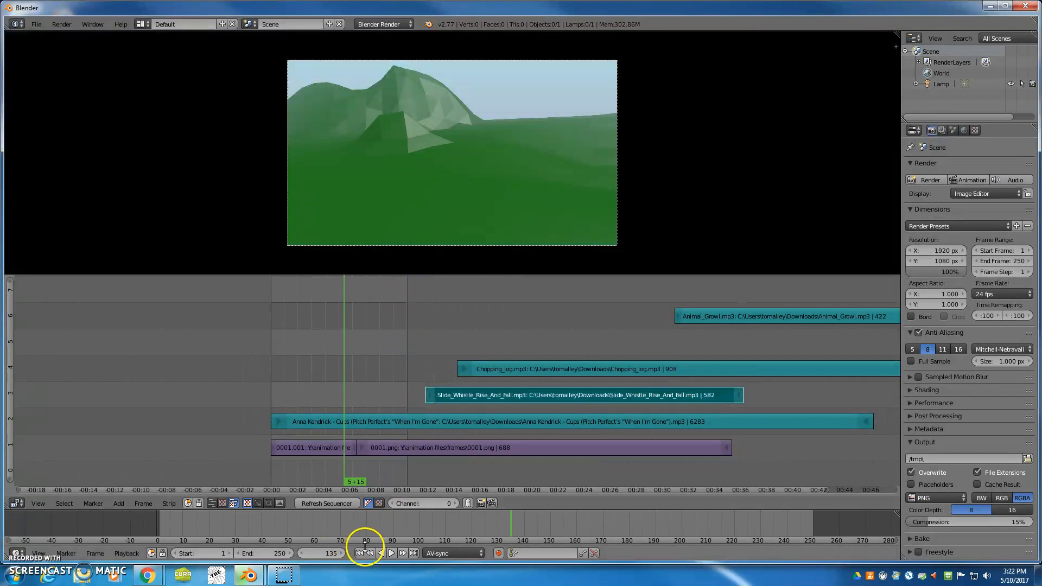
pyautogui.click(394, 554)
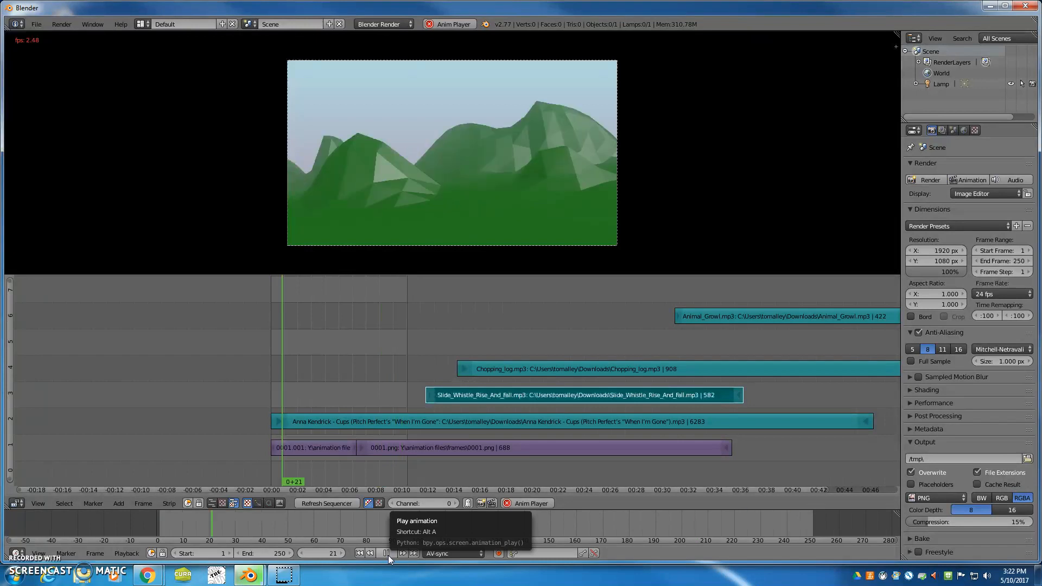
pyautogui.click(387, 554)
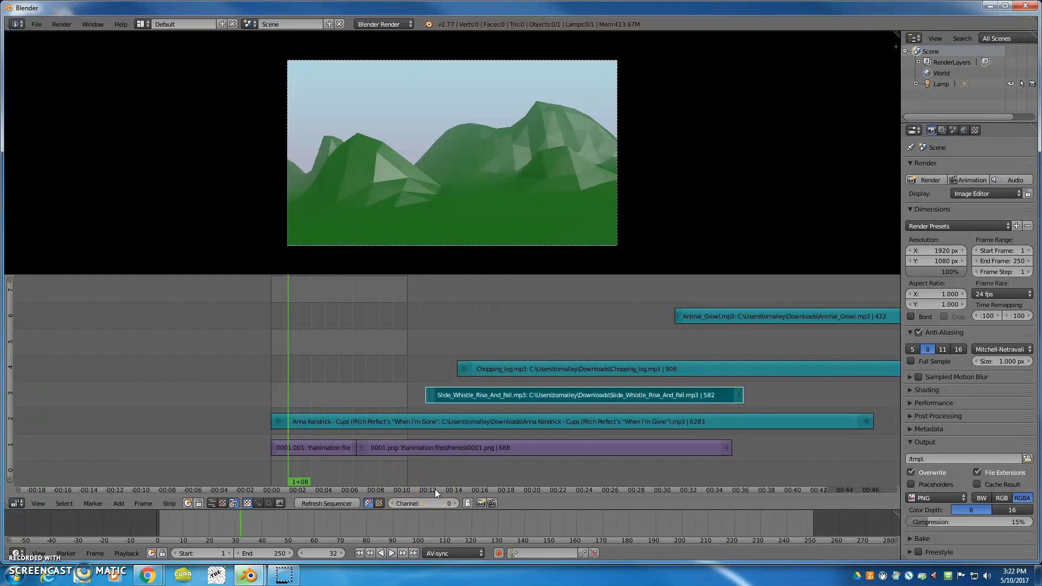
# Switch the sequencer's time scale from seconds to frame numbers
pyautogui.click(68, 503)
pyautogui.click(39, 503)
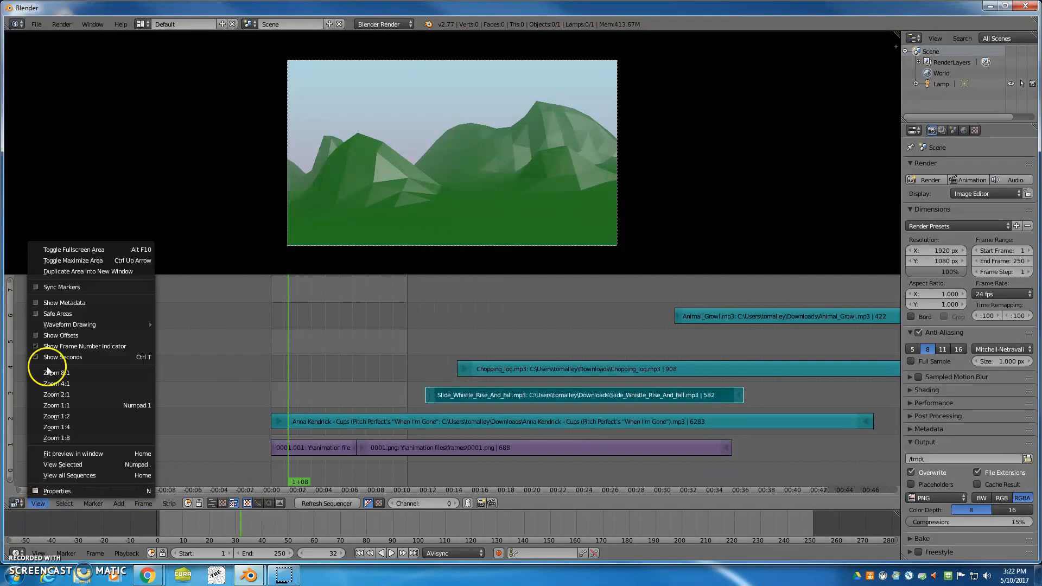
pyautogui.click(37, 358)
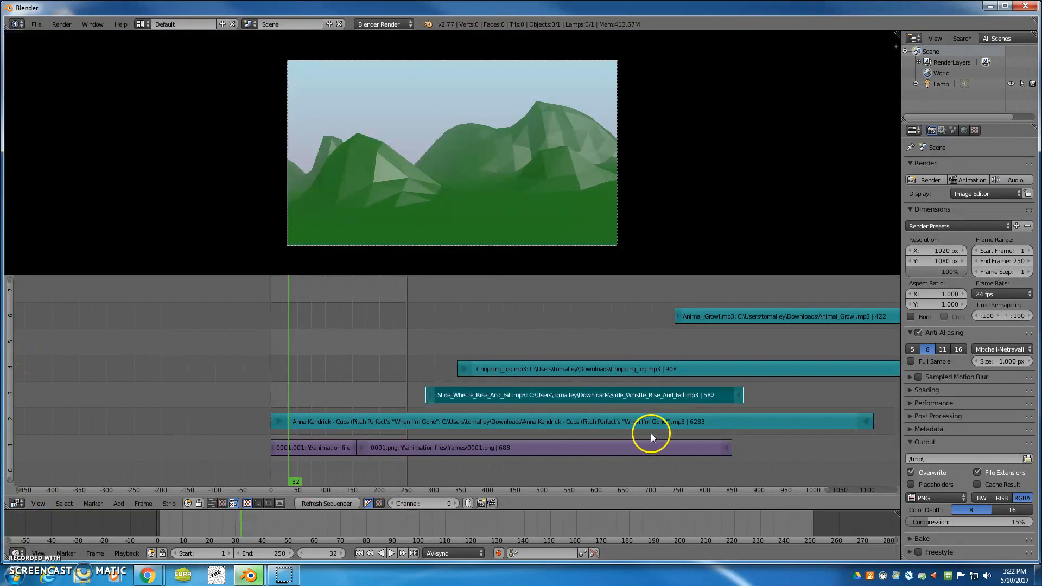
# Place the playhead at the end of the music strip, frame 1109, and set the scene's end frame to 1109
pyautogui.scroll(-2, 651, 432)
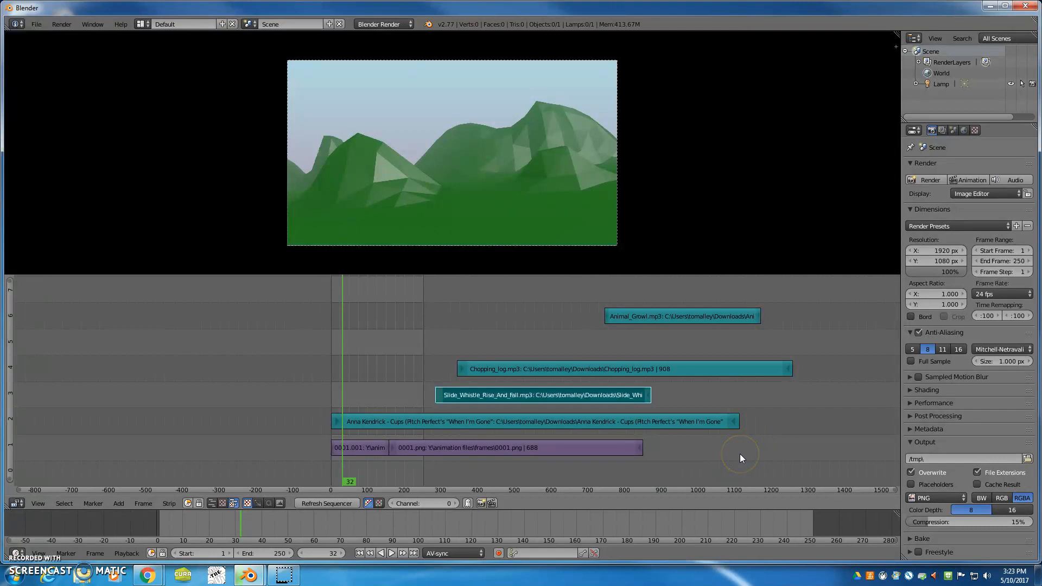
pyautogui.click(740, 467)
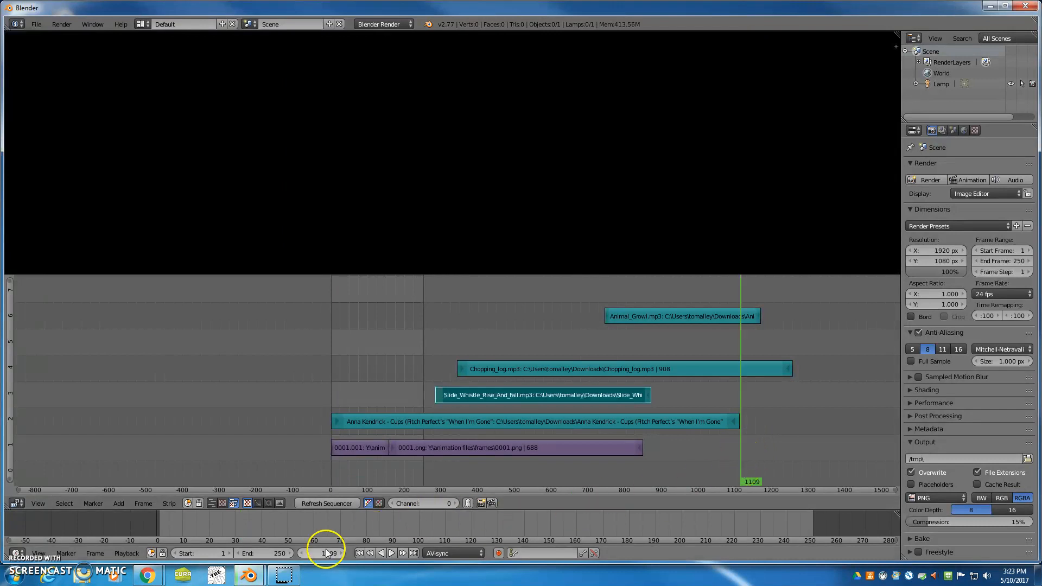
pyautogui.click(284, 553)
pyautogui.write('1109')
pyautogui.press('Return')
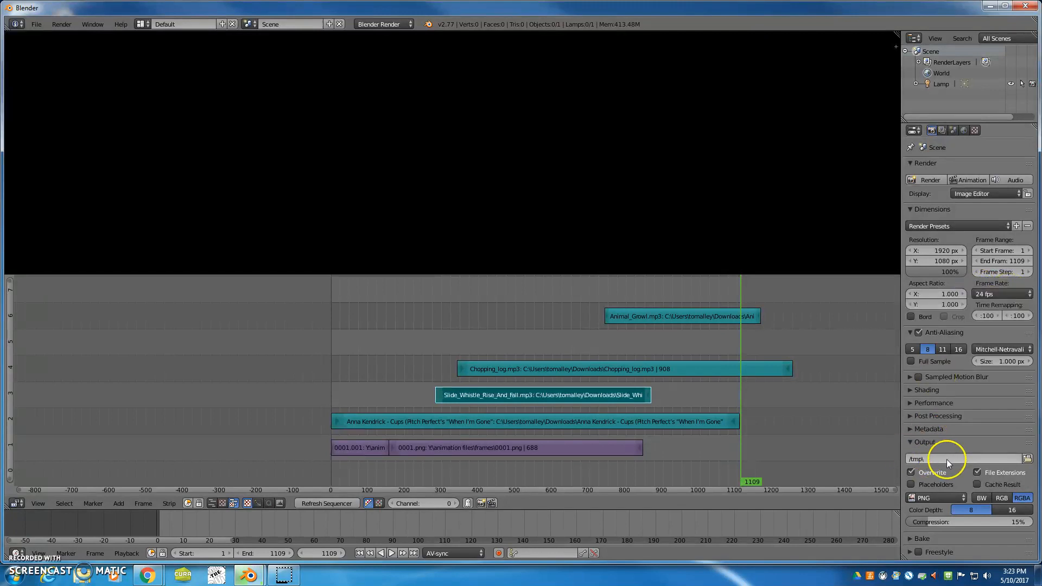
# Set the render output folder to the Y:\ drive and the output file format to H.264
pyautogui.click(1027, 458)
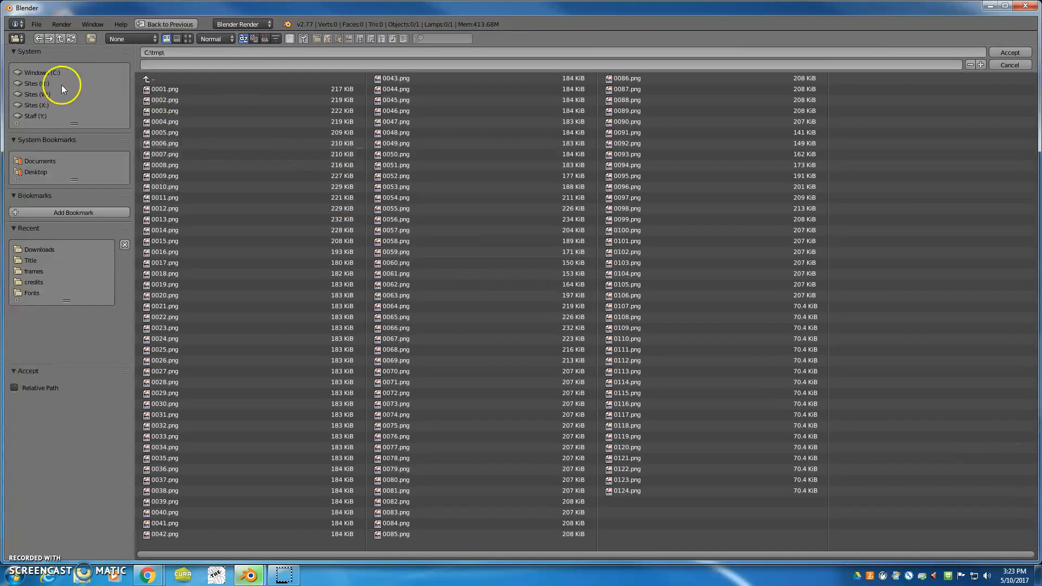
pyautogui.click(37, 116)
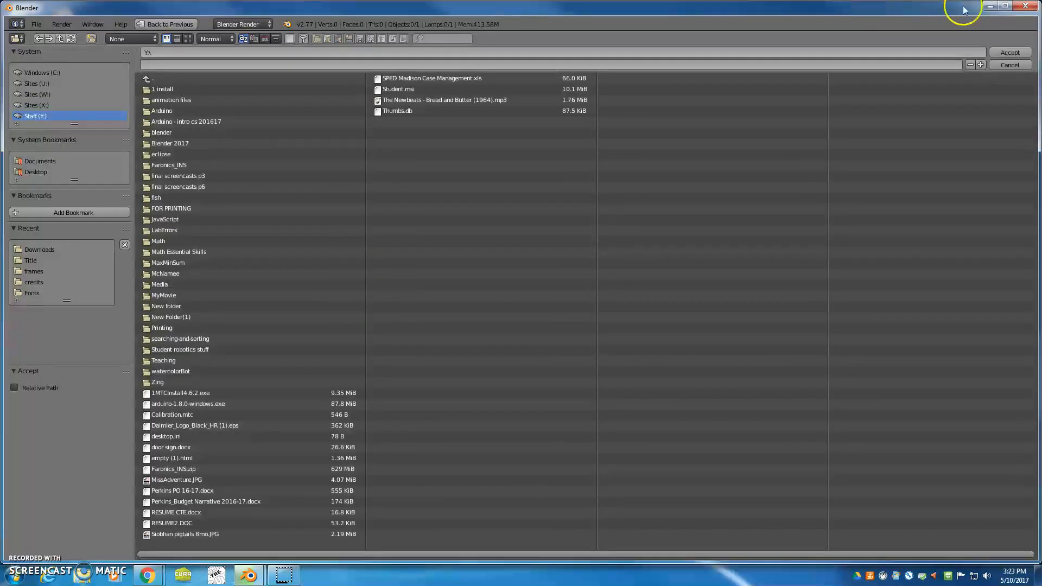
pyautogui.click(1011, 52)
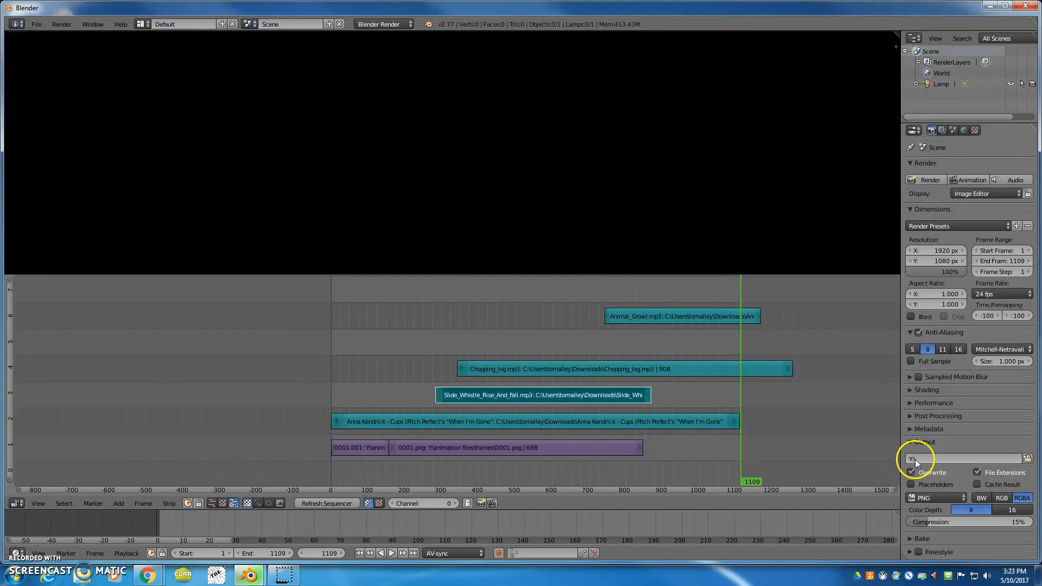
pyautogui.click(930, 497)
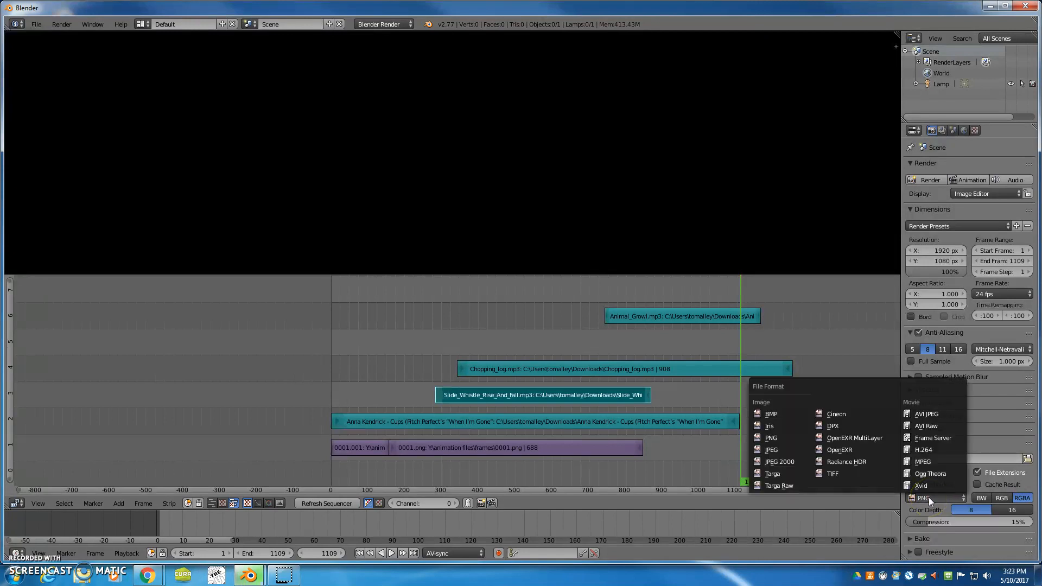
pyautogui.click(933, 451)
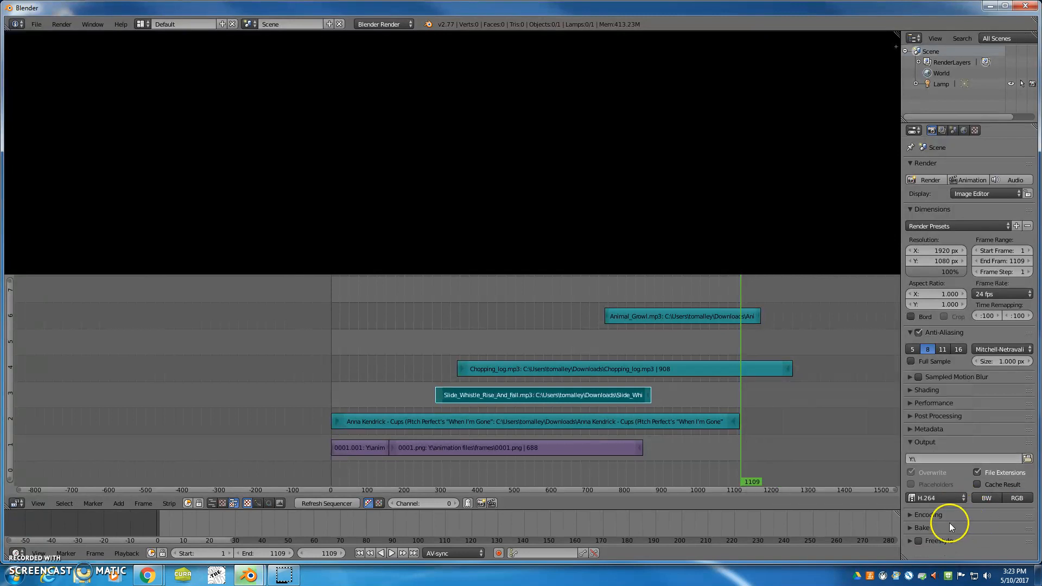
# Set the encoding format to MPEG-4 and the audio codec to MP3
pyautogui.click(910, 516)
pyautogui.scroll(-3, 908, 515)
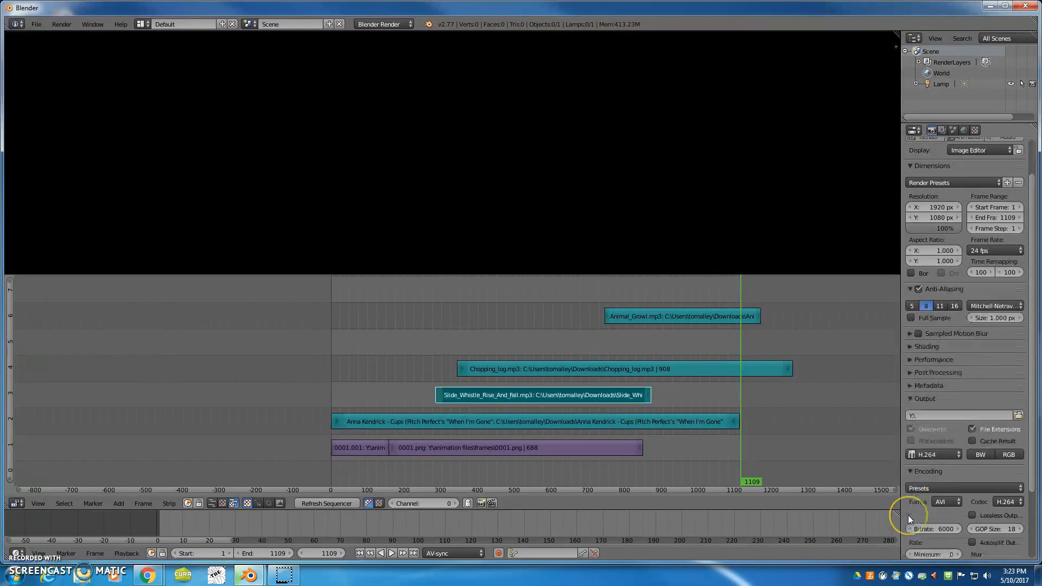
pyautogui.scroll(-3, 908, 515)
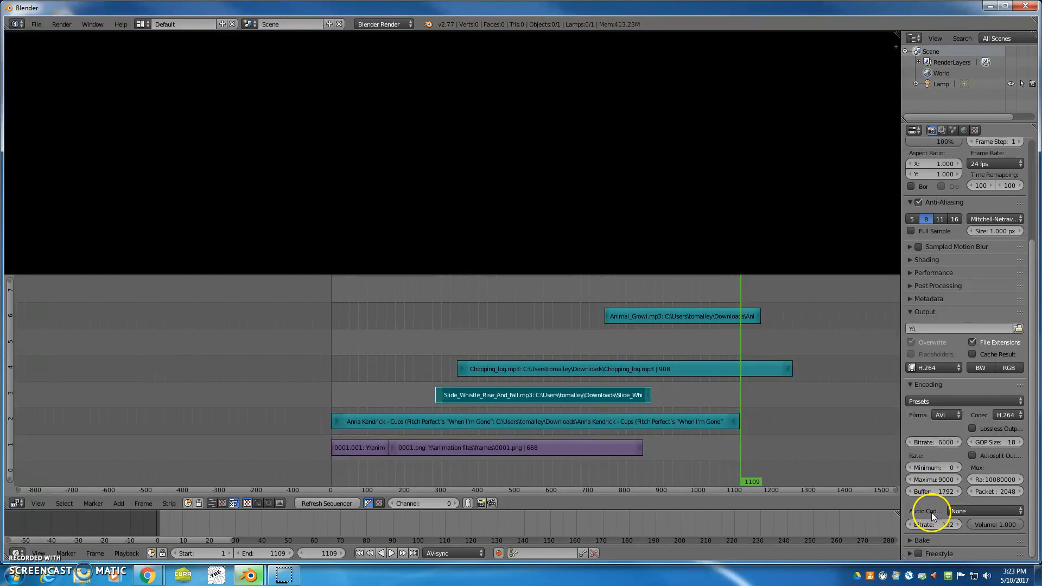
pyautogui.click(936, 416)
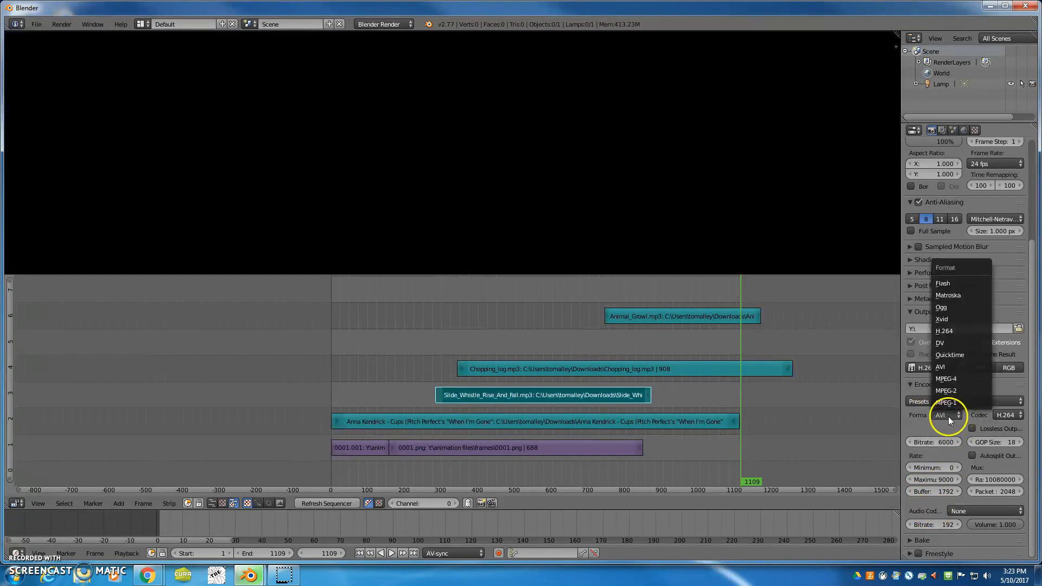
pyautogui.click(959, 378)
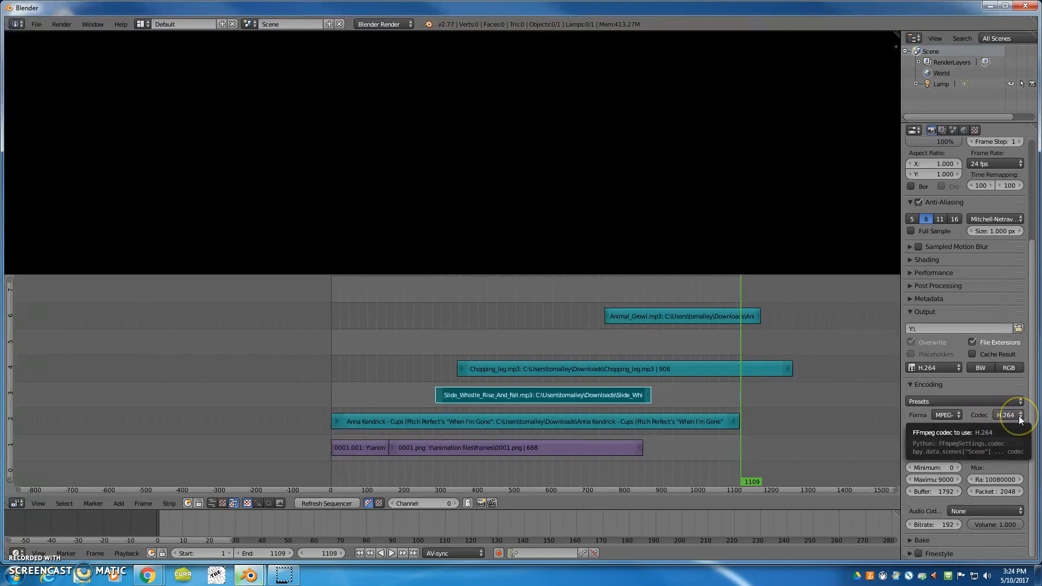
pyautogui.click(968, 510)
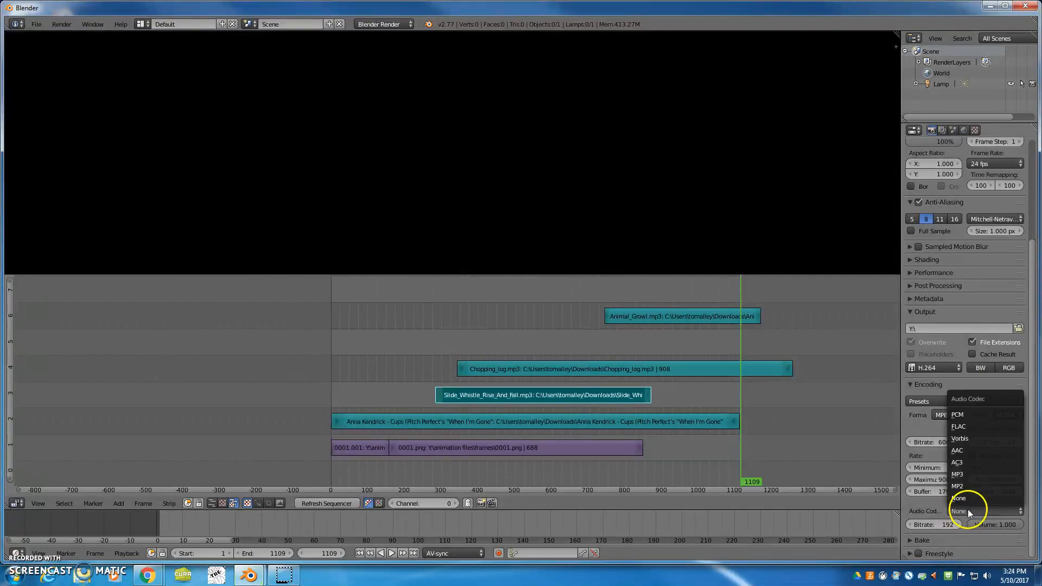
pyautogui.click(969, 474)
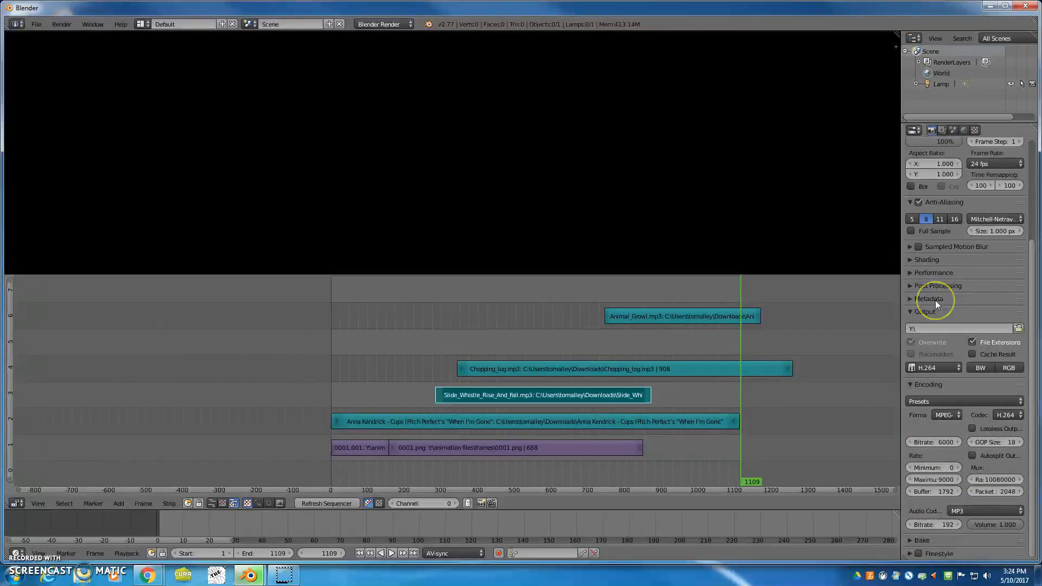
pyautogui.scroll(5, 936, 301)
pyautogui.scroll(1, 935, 300)
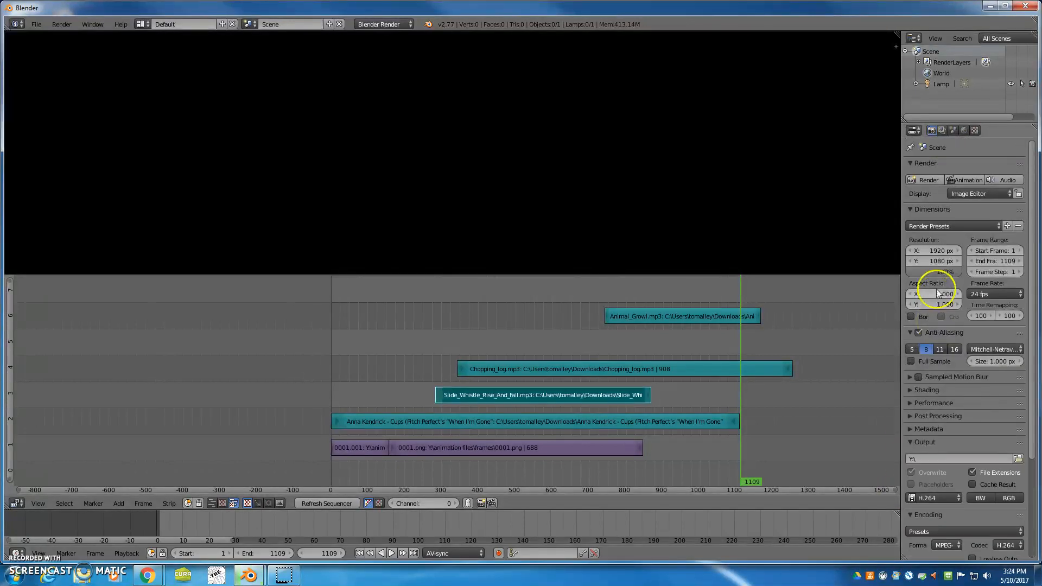
# Render the full sequence as an animation
pyautogui.click(968, 181)
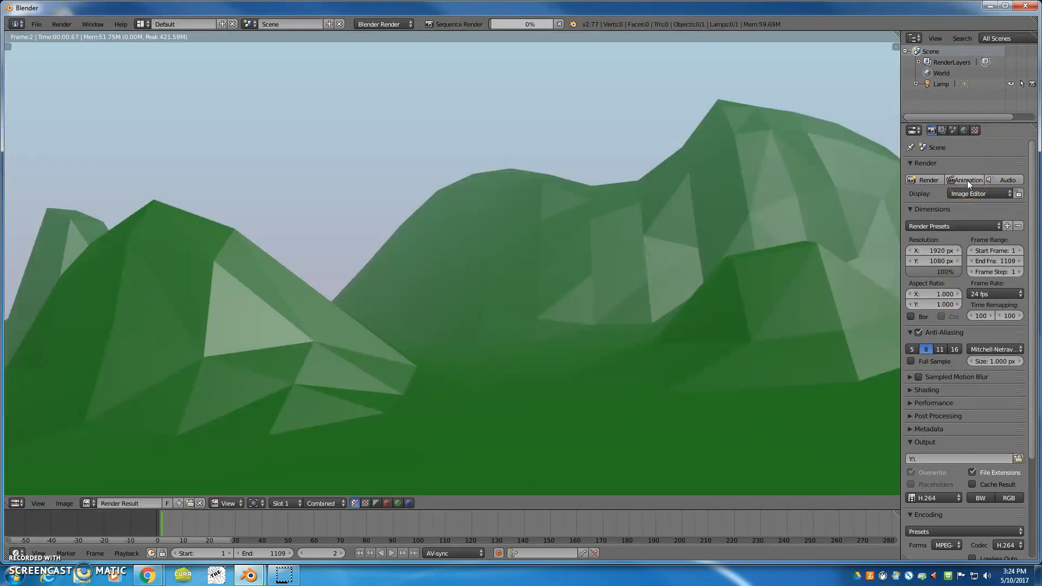
pyautogui.scroll(-5, 533, 250)
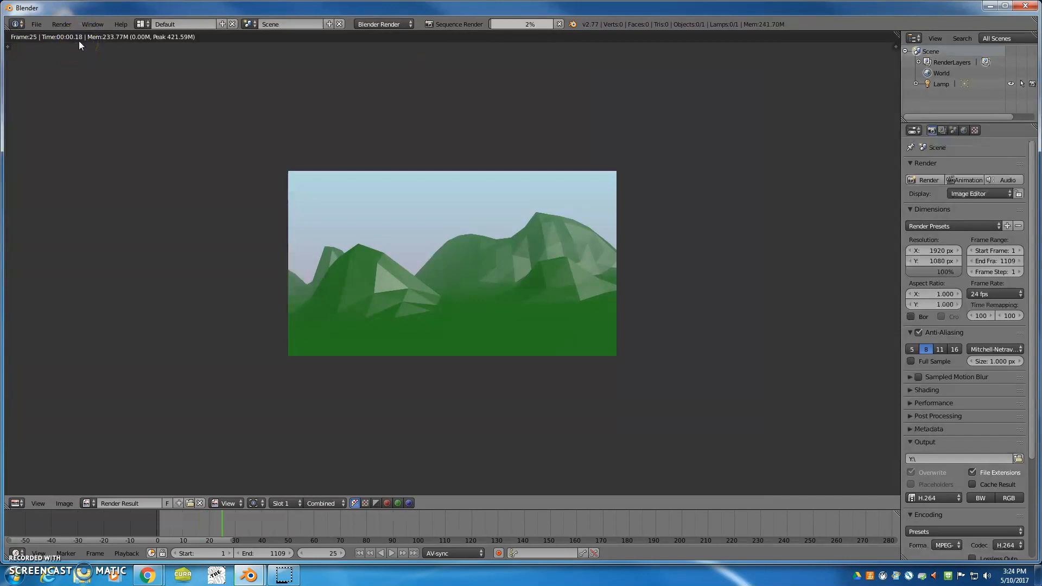
pyautogui.click(137, 190)
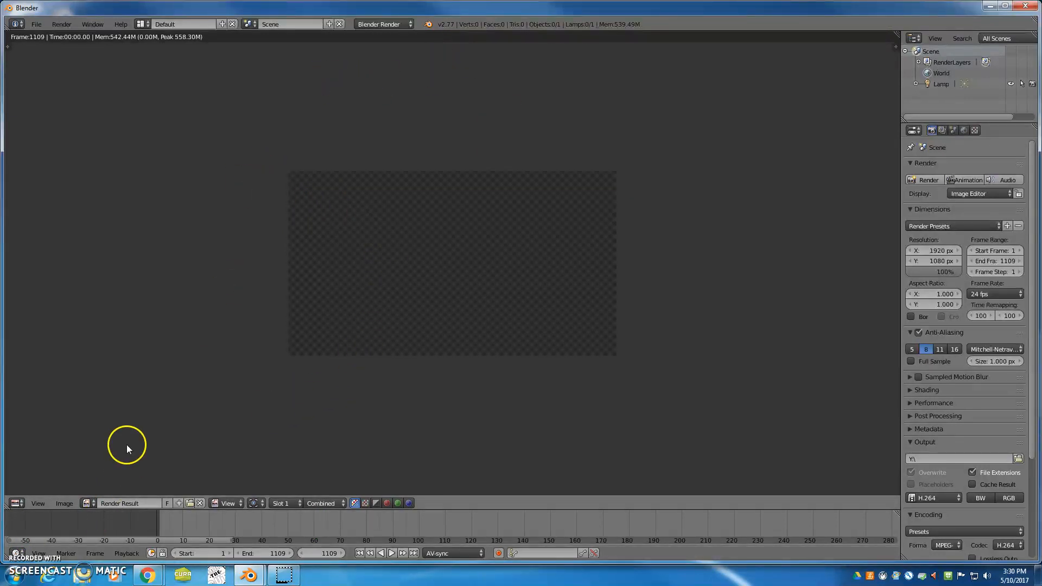
# Switch to Windows Explorer, open the Y: drive and locate the rendered movie 0001-1109.mp4
pyautogui.click(83, 576)
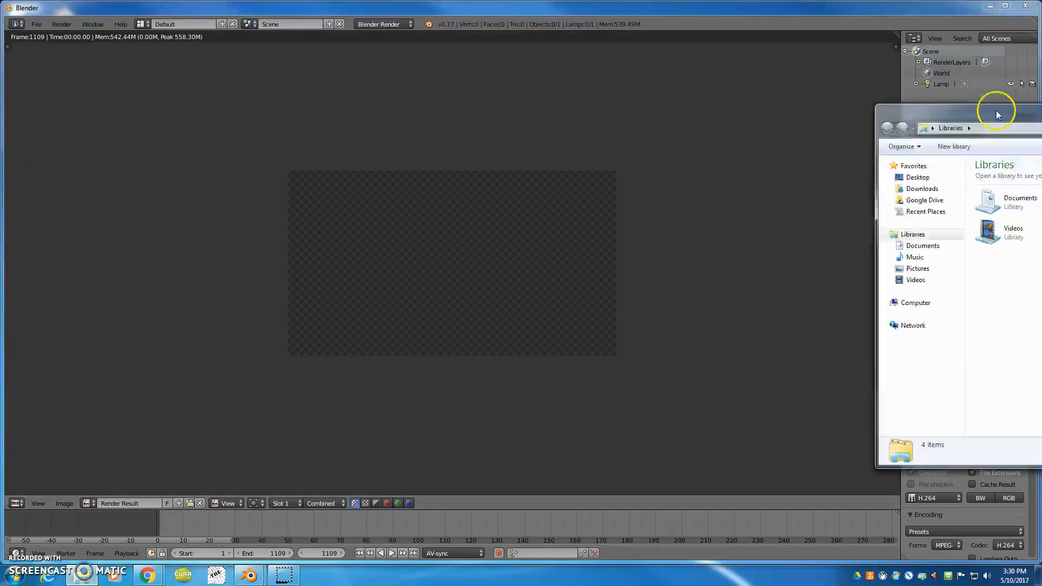
pyautogui.moveTo(997, 114); pyautogui.dragTo(267, 106)
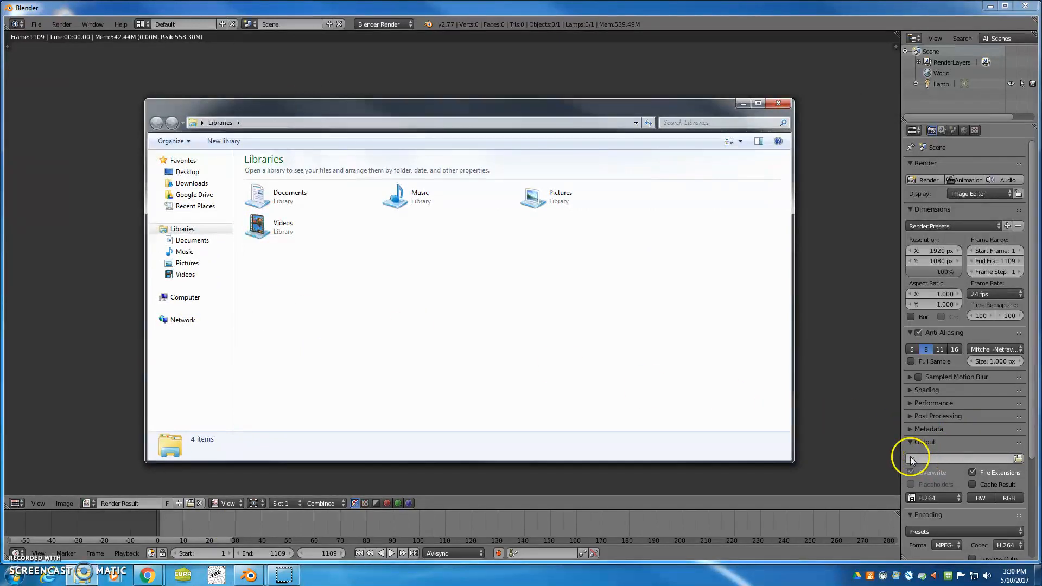
pyautogui.click(184, 298)
pyautogui.doubleClick(298, 268)
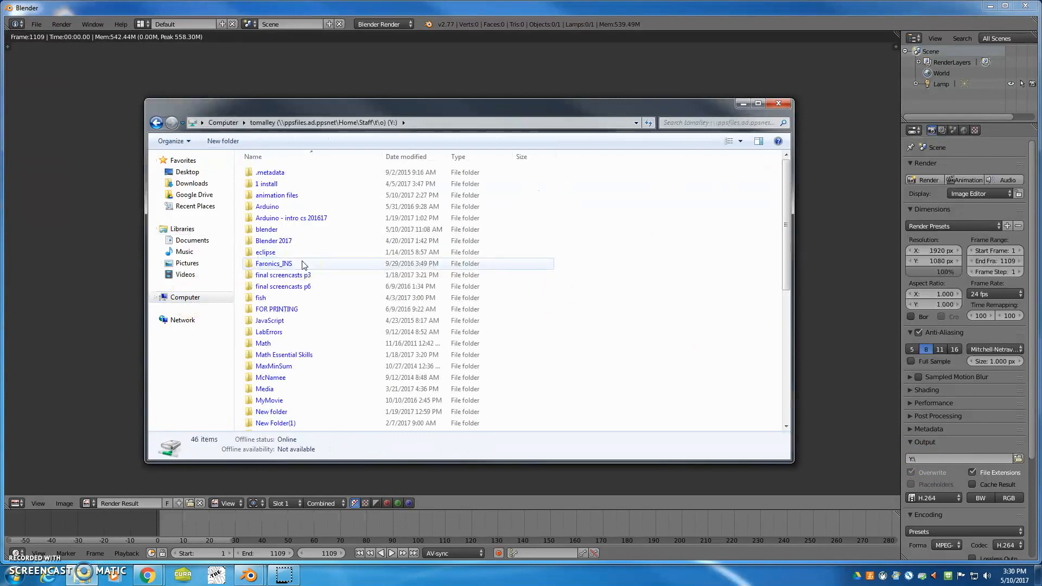
pyautogui.scroll(-7, 298, 331)
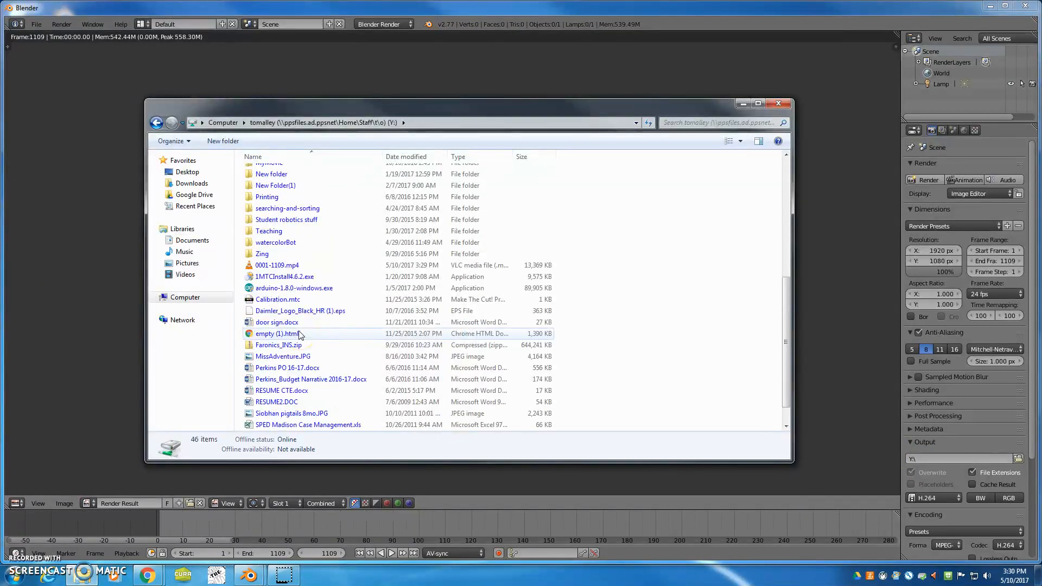
pyautogui.scroll(-1, 299, 335)
pyautogui.click(290, 244)
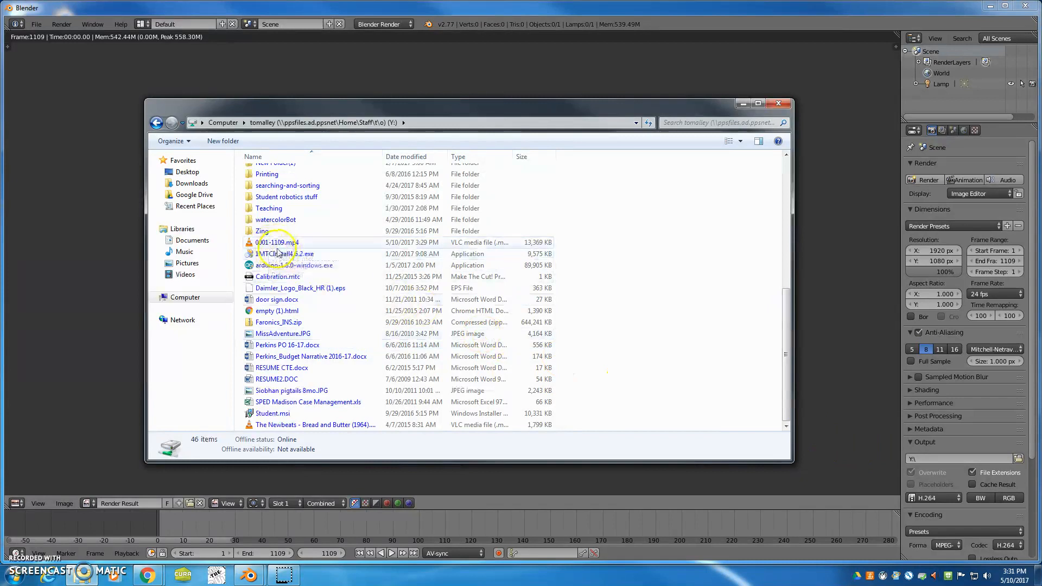
# Rename the rendered movie 0001-1109.mp4 as The Robot.mp4
pyautogui.rightClick(272, 245)
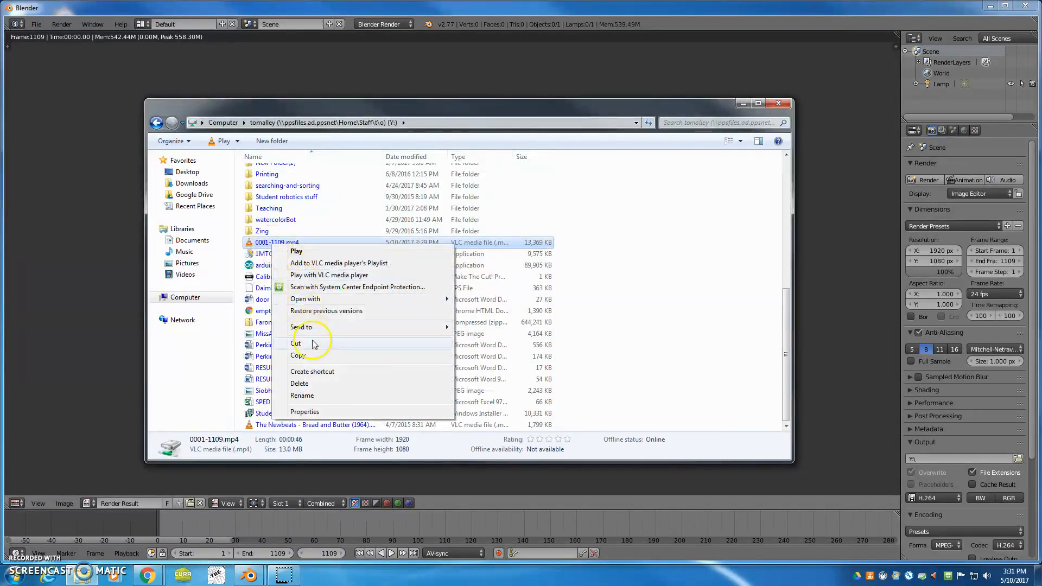
pyautogui.click(304, 396)
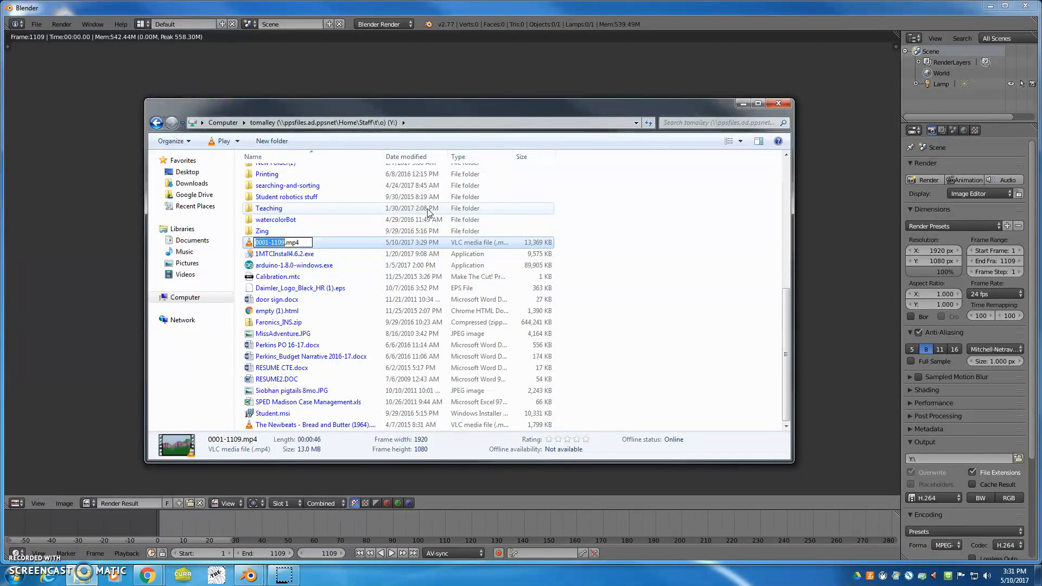
pyautogui.write('The Robot')
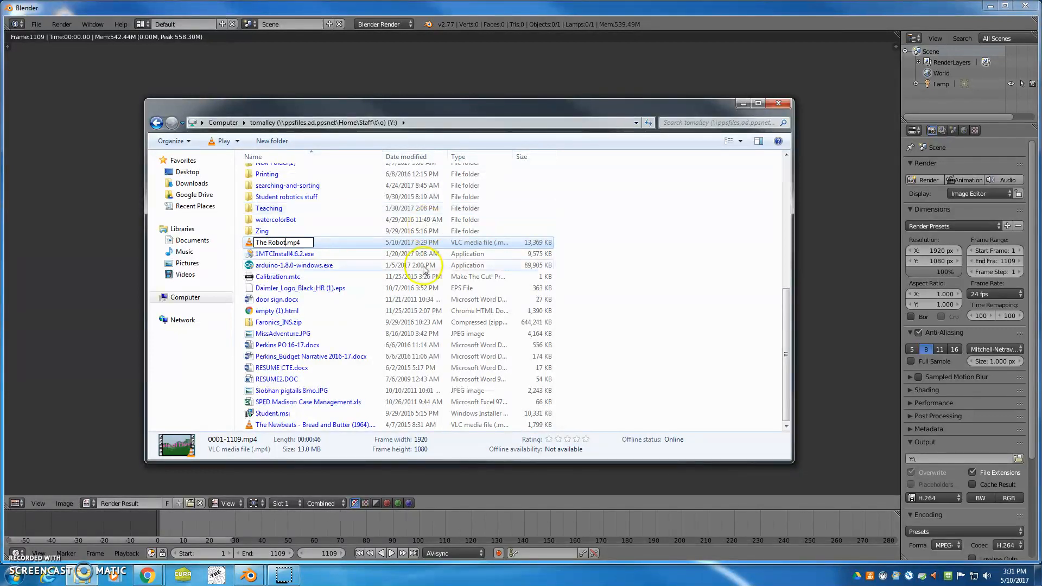
pyautogui.press('Return')
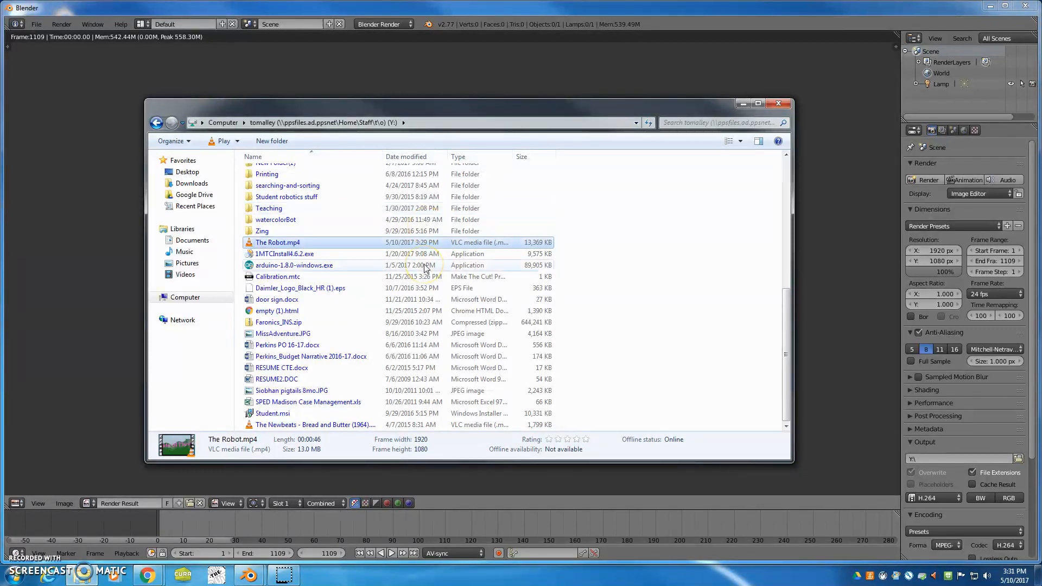
# Play The Robot.mp4 in VLC media player, accepting its default network access policy, and lower the volume to 25%
pyautogui.click(281, 244)
pyautogui.doubleClick(280, 246)
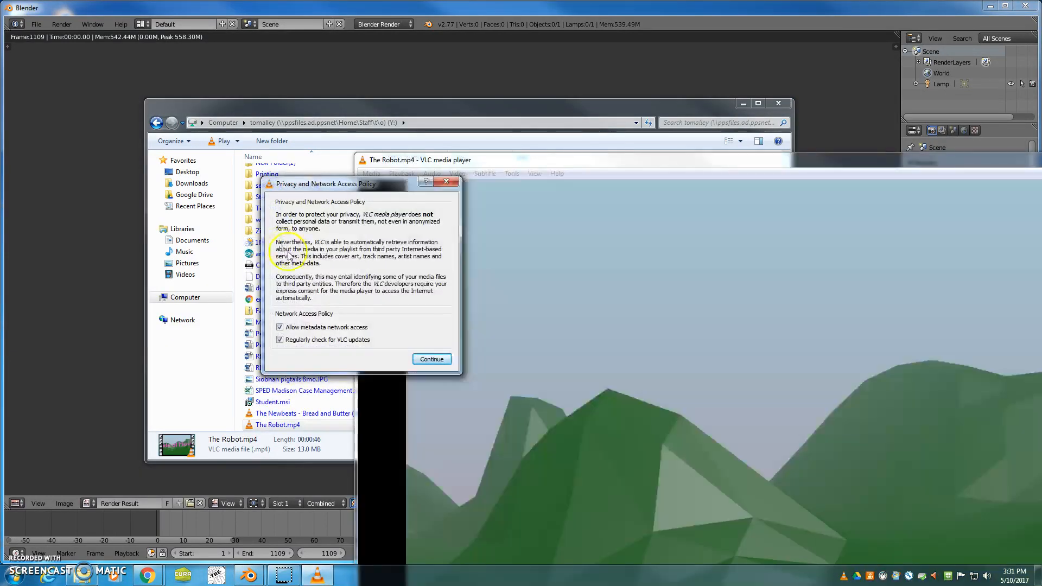
pyautogui.click(439, 360)
pyautogui.doubleClick(612, 159)
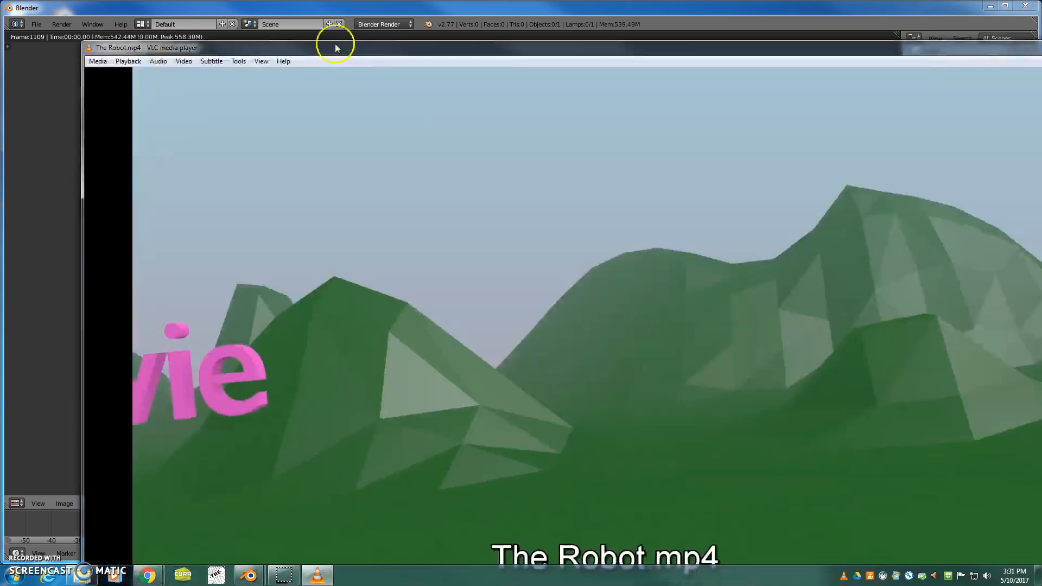
pyautogui.scroll(-10, 444, 287)
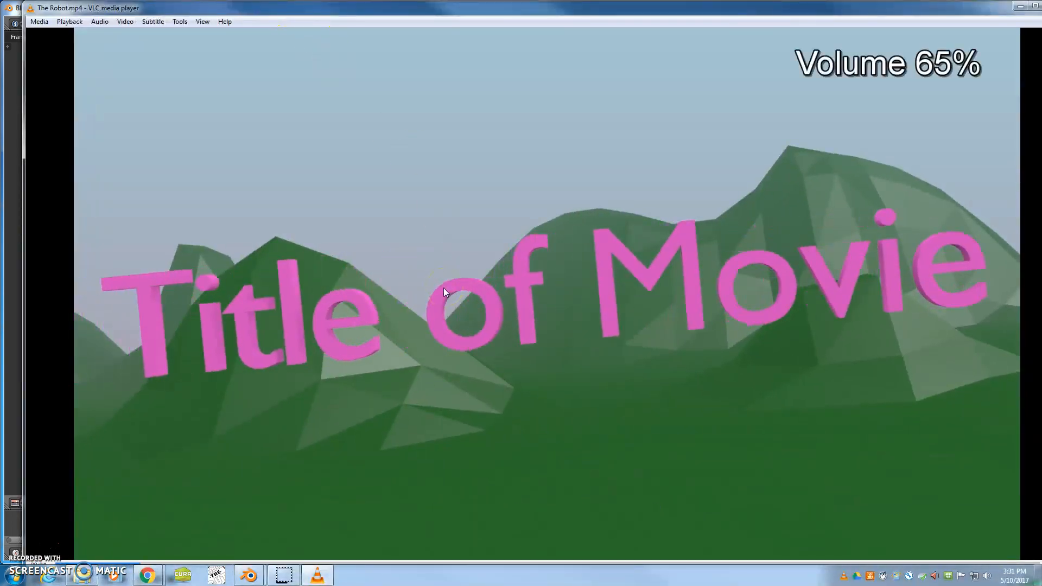
pyautogui.scroll(-5, 444, 287)
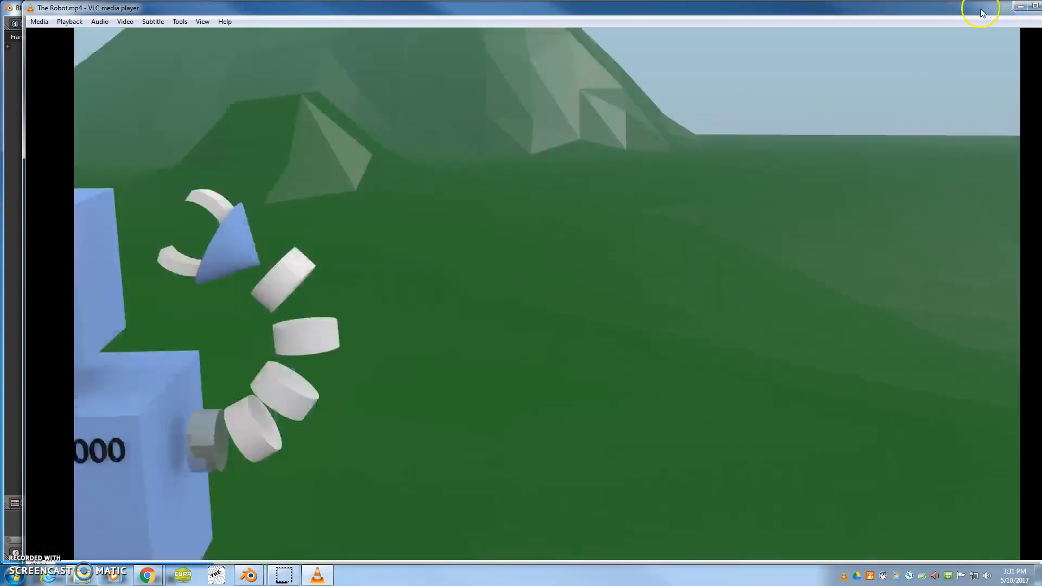
# Reposition the VLC window to view the whole picture, pause the movie, and close the player and the file explorer
pyautogui.click(1035, 5)
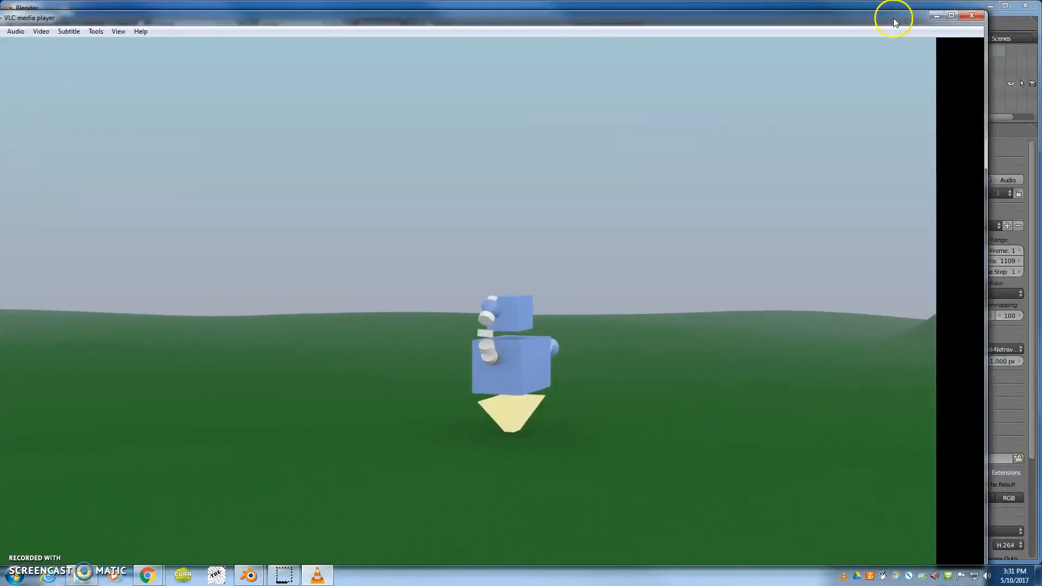
pyautogui.moveTo(979, 12); pyautogui.dragTo(662, 134)
pyautogui.moveTo(556, 145); pyautogui.dragTo(770, 30)
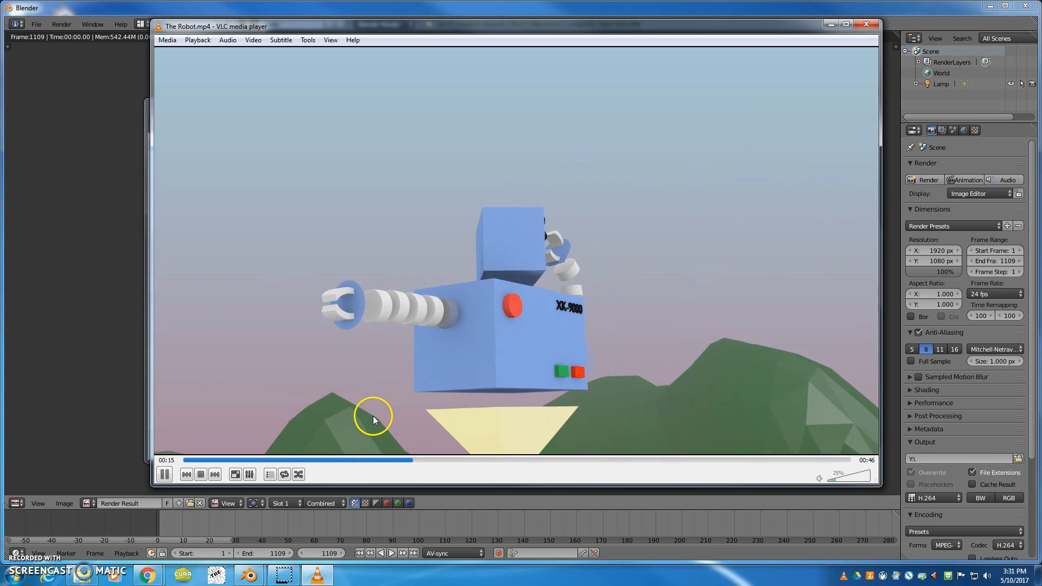
pyautogui.click(165, 475)
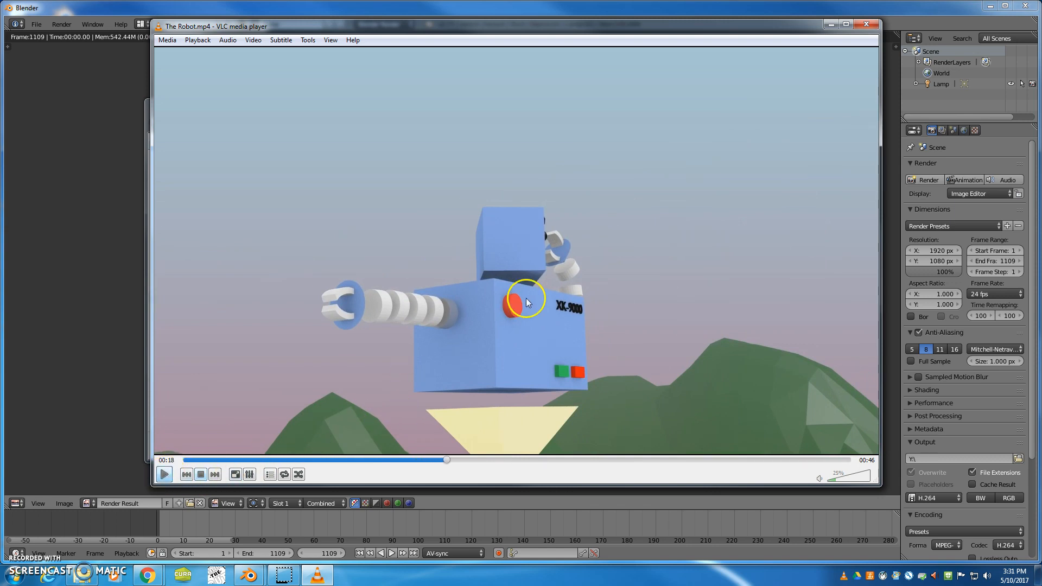
pyautogui.click(867, 24)
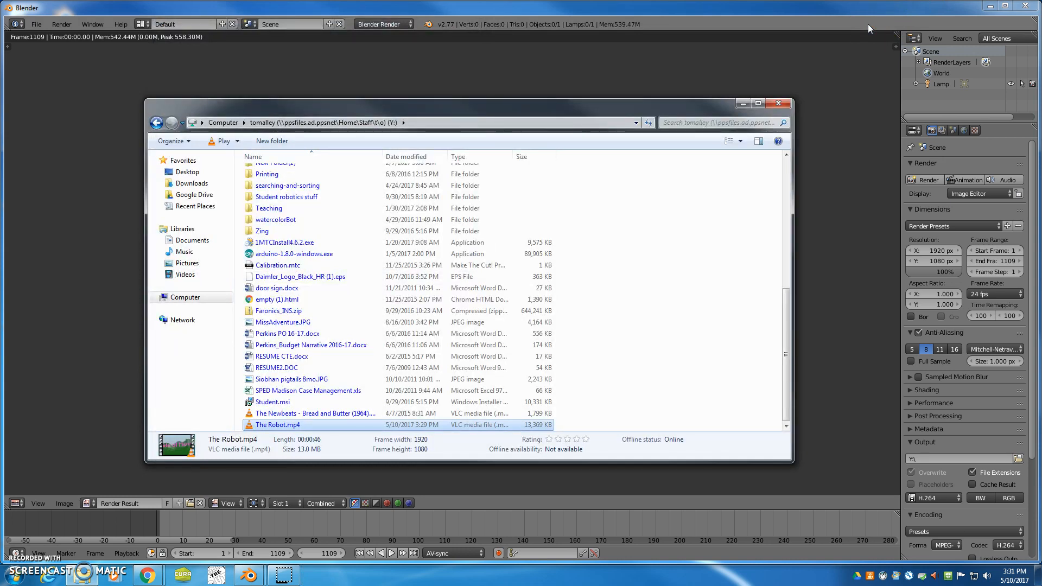
pyautogui.click(777, 104)
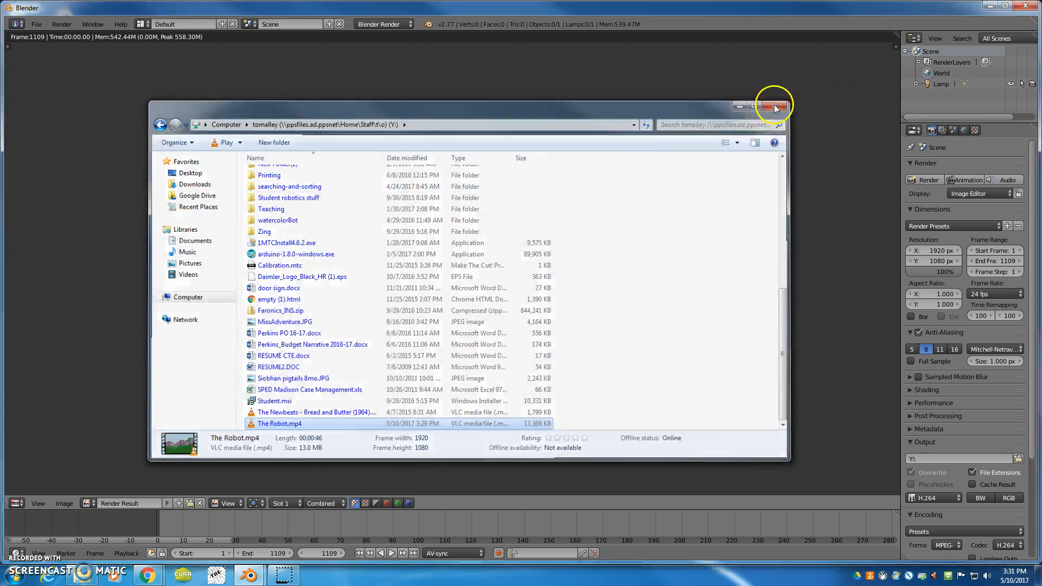
# Set Blender's render output path to the file name The Robot on the Y:\ drive
pyautogui.click(1018, 459)
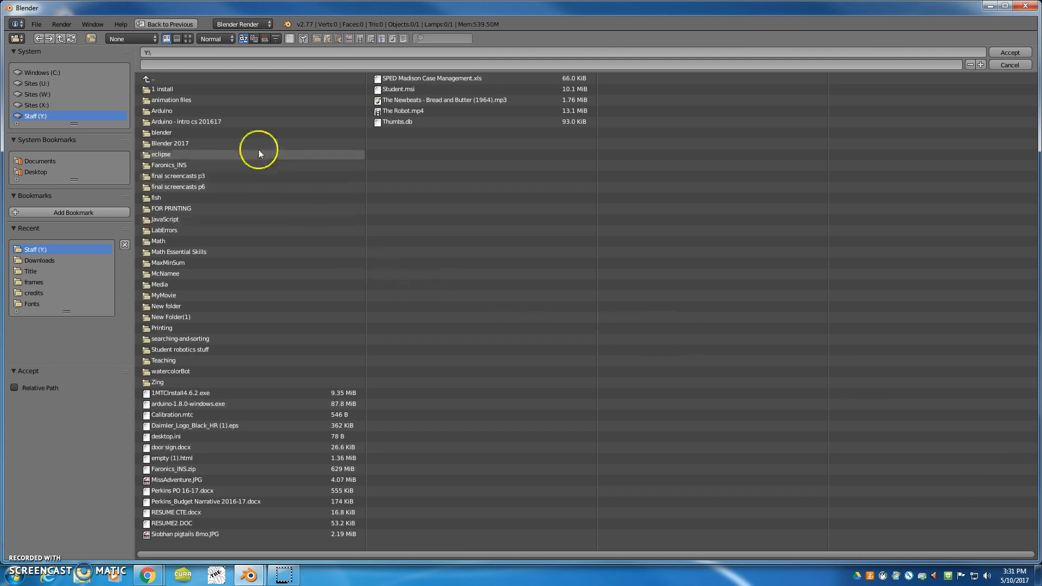
pyautogui.click(313, 67)
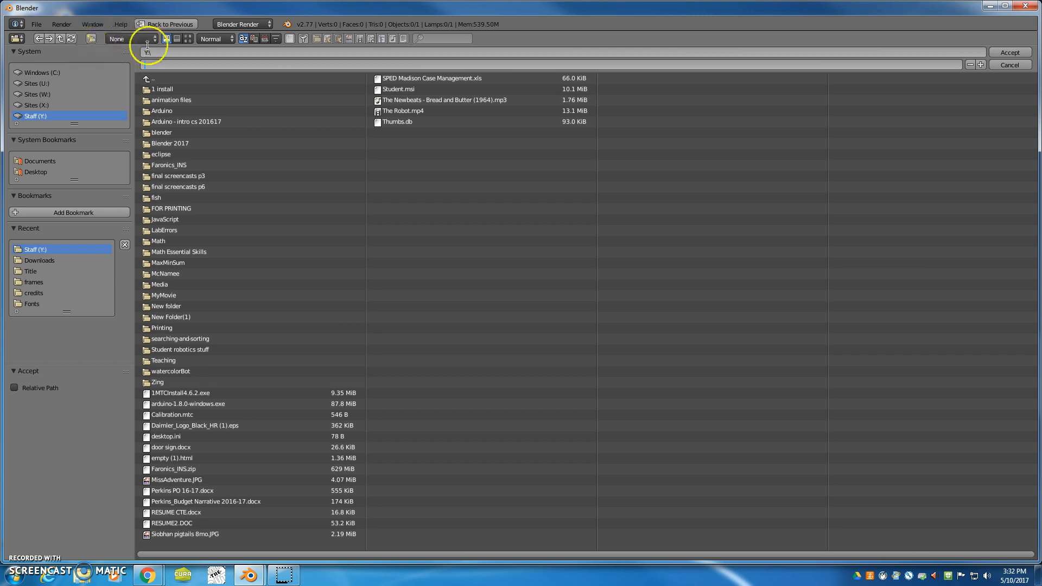
pyautogui.click(47, 118)
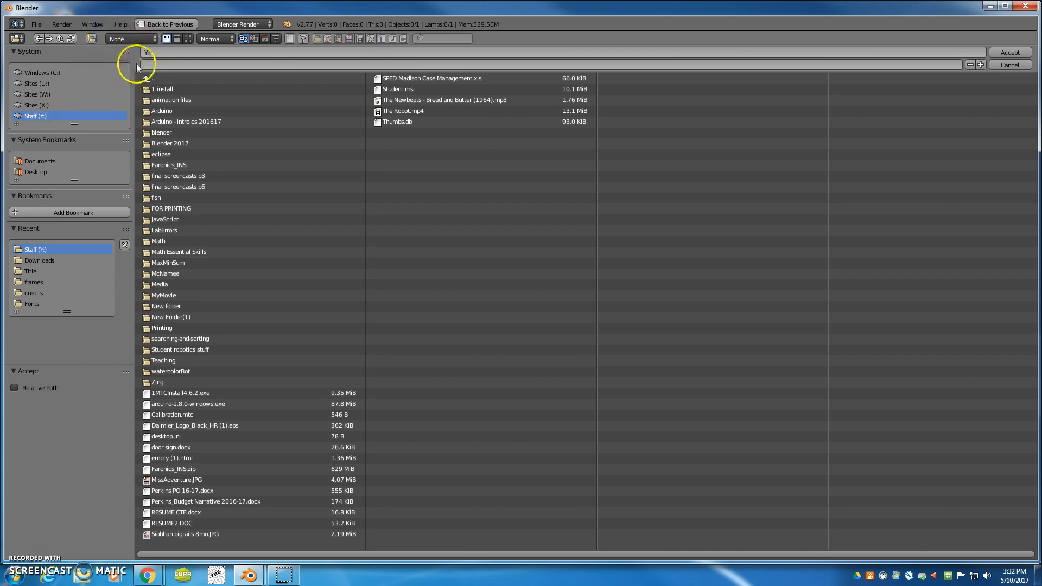
pyautogui.click(159, 65)
pyautogui.write('The Robot')
pyautogui.click(1012, 51)
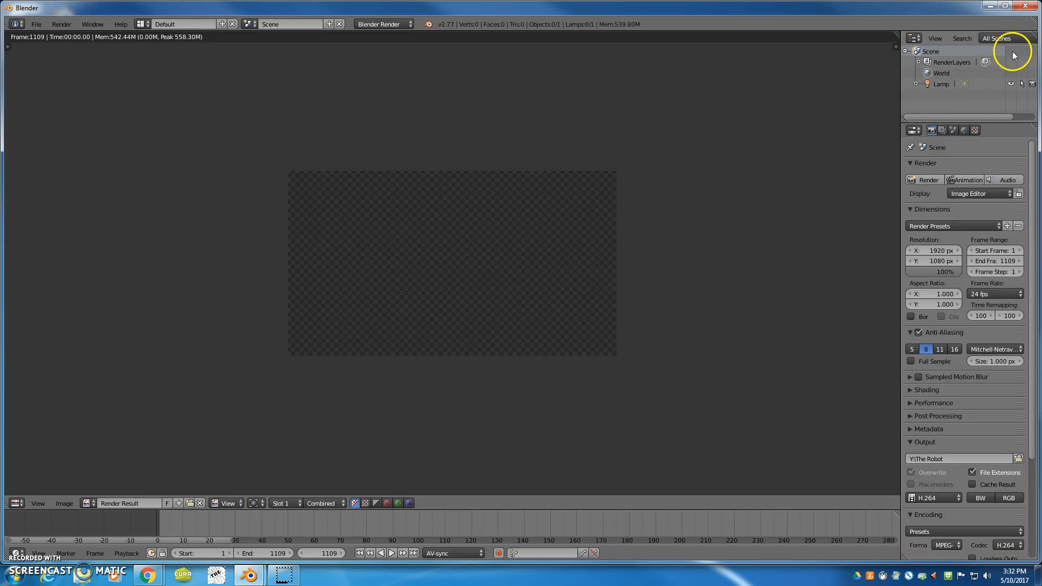